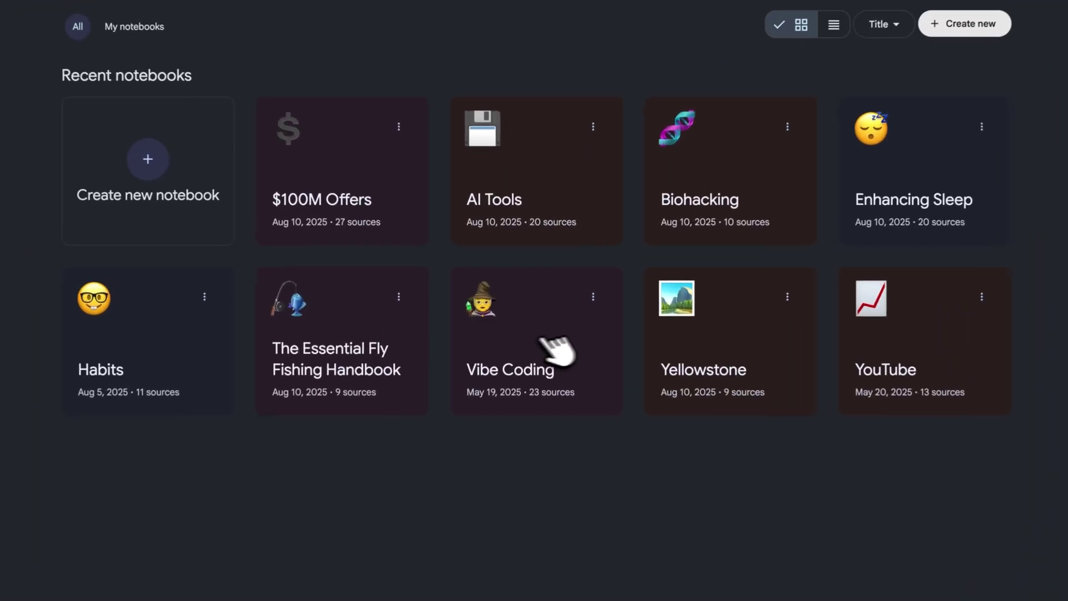
Open the Vibe Coding notebook and scroll through its 23 sources and overview.
left_click(580, 356)
scroll(155, 282, "down", 5)
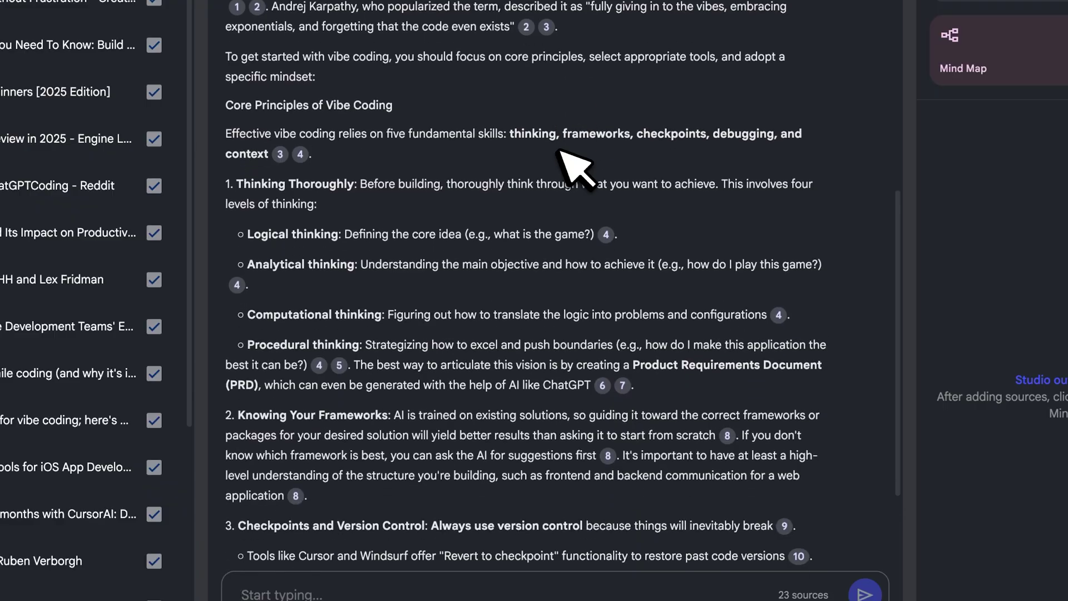
scroll(559, 150, "down", 5)
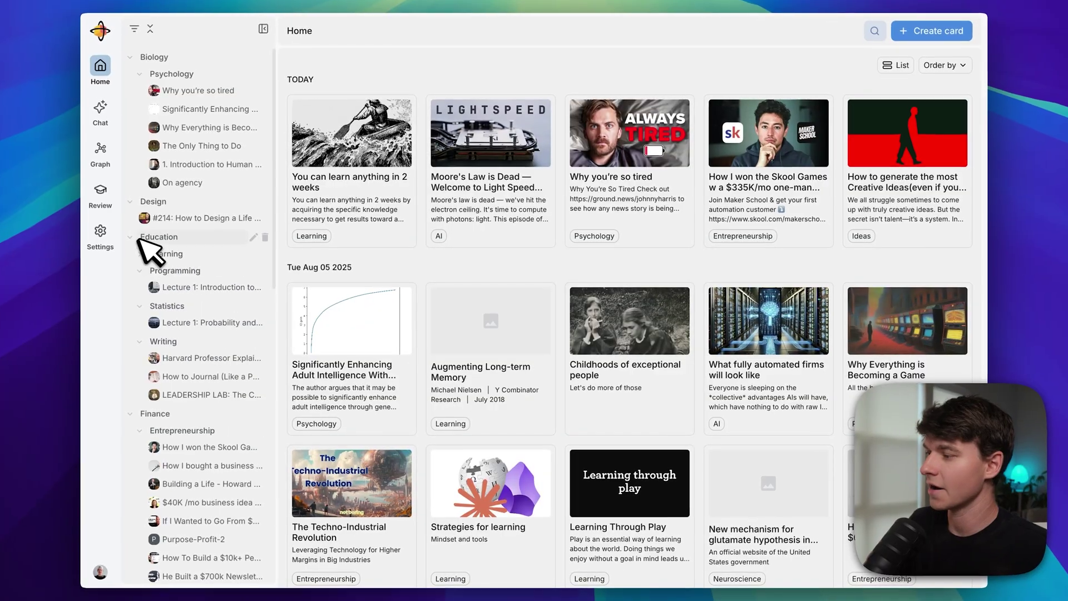
Switch from Recall's Home cards to the Graph view in the sidebar.
left_click(106, 150)
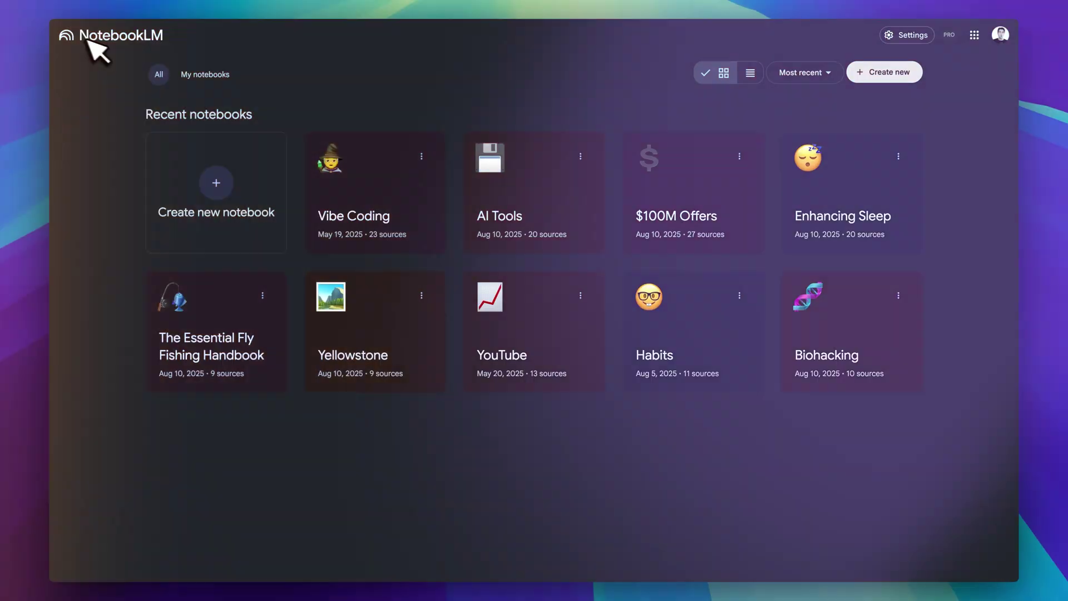
Create a new notebook and insert a pasted YouTube video link as its source.
left_click(216, 192)
left_click(529, 428)
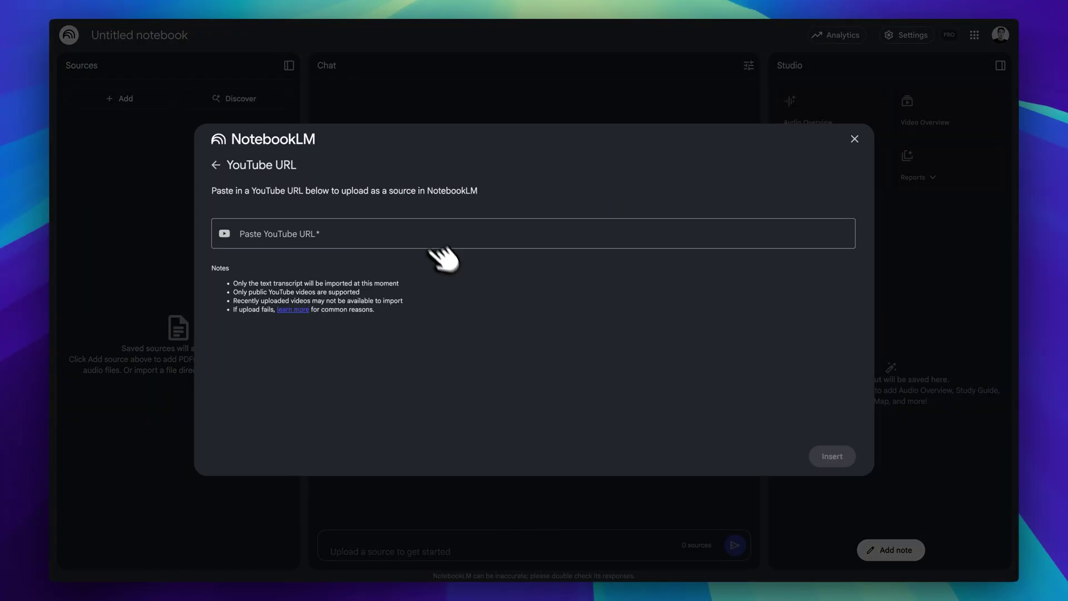
left_click(425, 237)
type("https://www.youtube.com/watch?v=3kKB6wYqD7Y&pp=ygUUaG93IHRvIGJlIHByb2R1Y3RpdmU%3D")
left_click(832, 457)
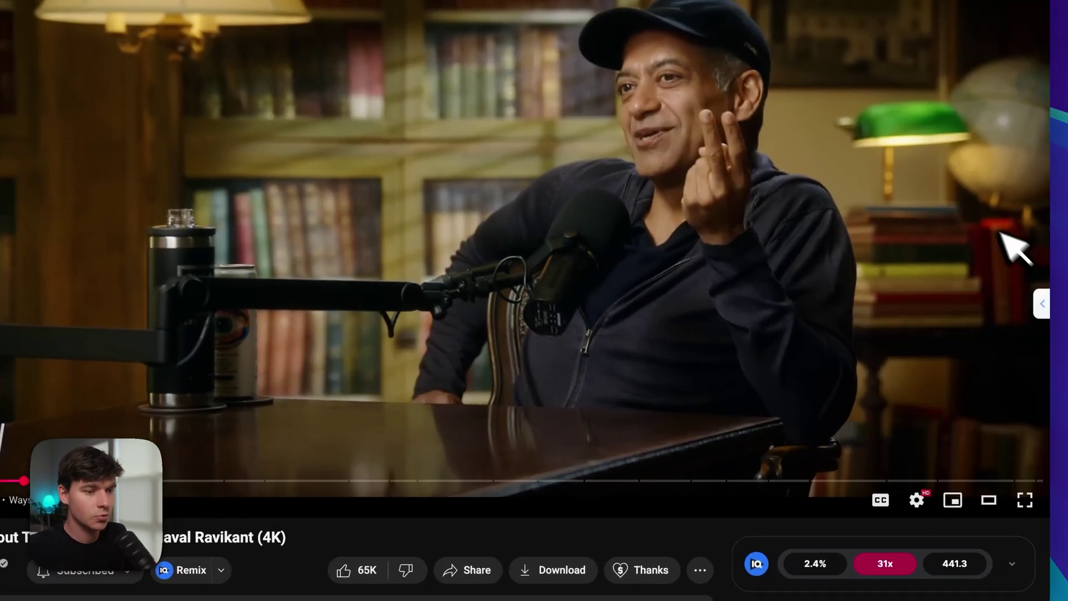
Move the Recall extension's side tab higher and expand its Actions panel.
mouse_move(967, 360)
left_click_drag(1039, 304, 1040, 239)
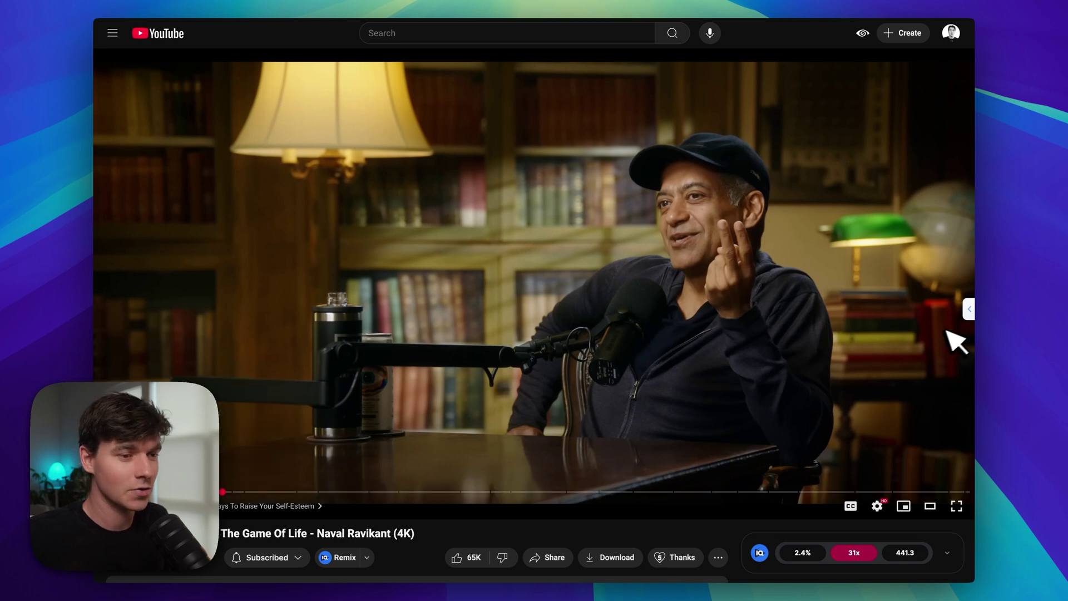
mouse_move(967, 312)
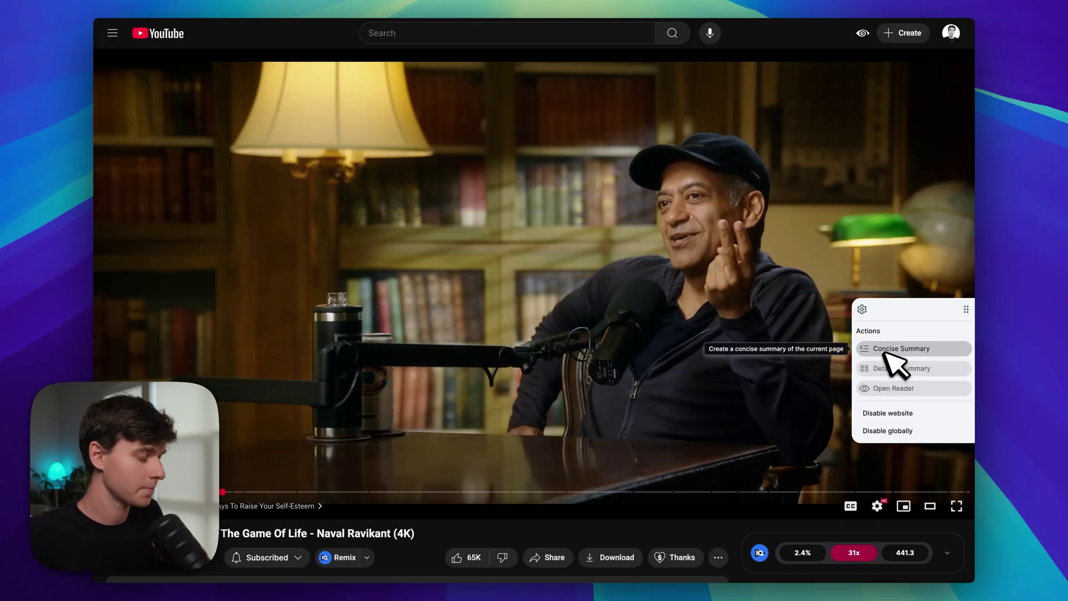
Generate a concise summary of the video and scroll through it.
left_click(886, 353)
scroll(859, 239, "down", 10)
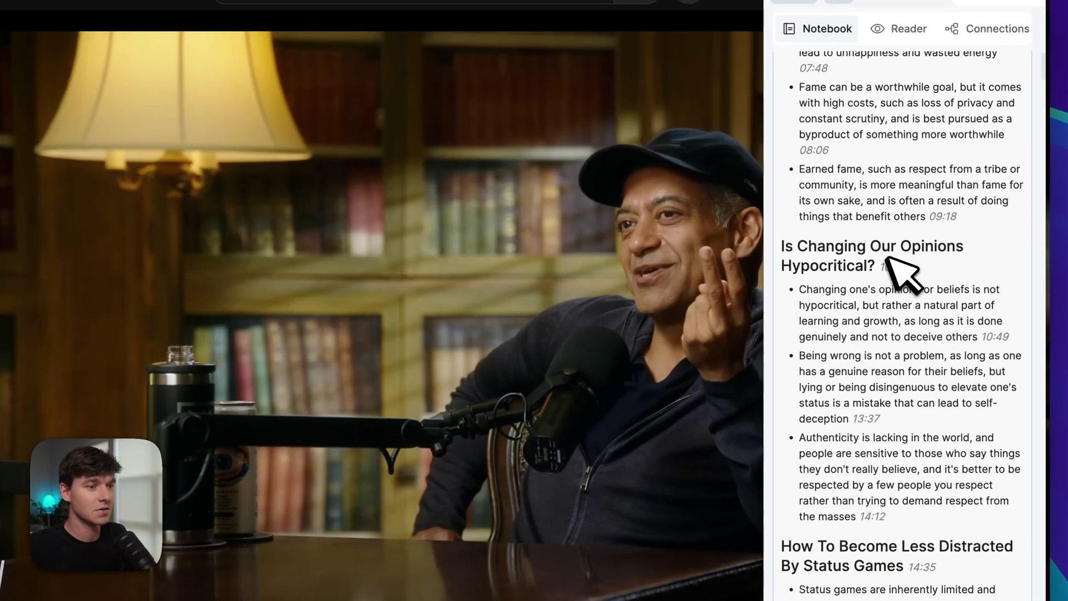
scroll(886, 258, "down", 6)
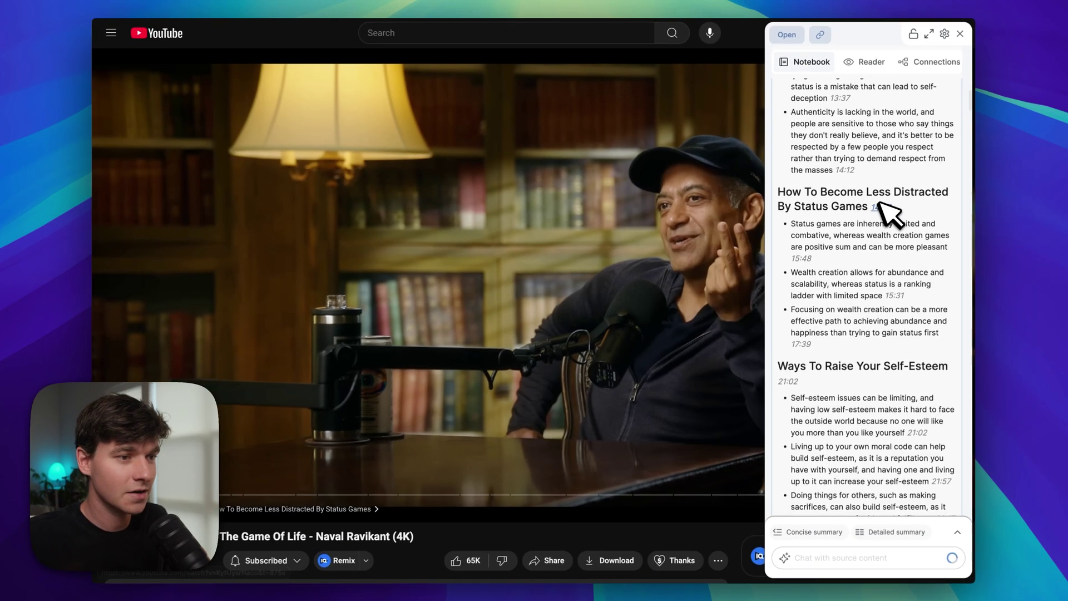
scroll(882, 239, "up", 15)
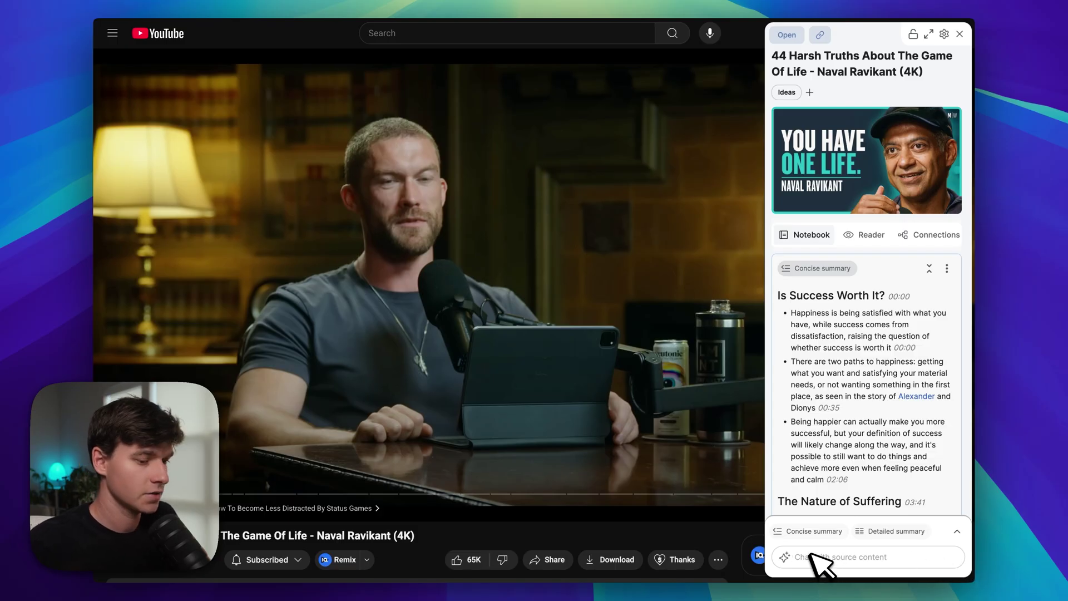
Ask the chat 'list the 3 best ideas from this podcast. concise', then collapse it.
type("list the 3 best ideas from this podcast. concise")
key("Return")
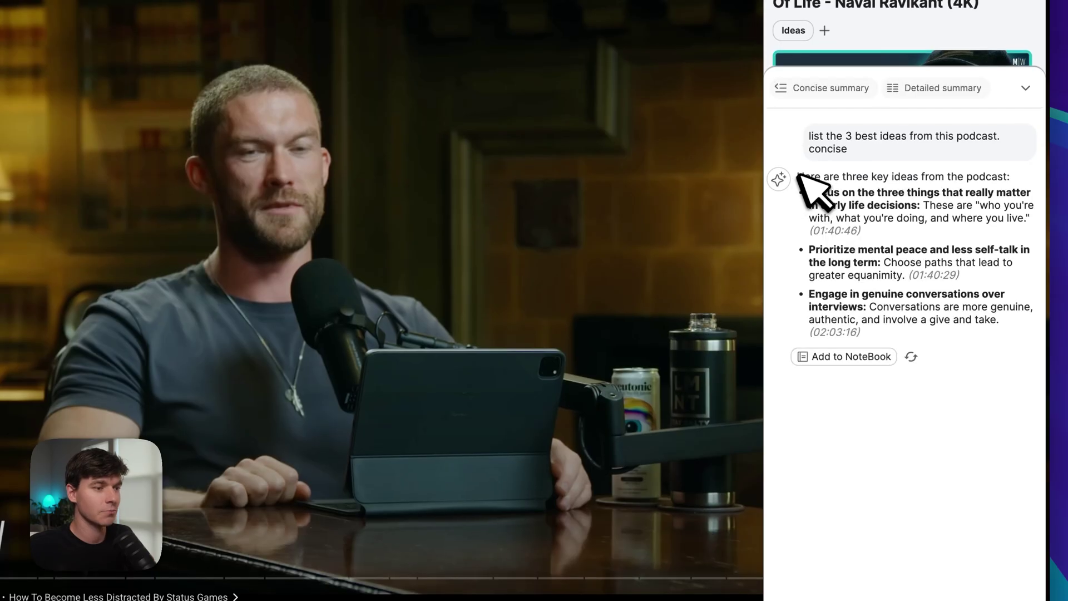
left_click_drag(799, 176, 885, 203)
left_click(885, 203)
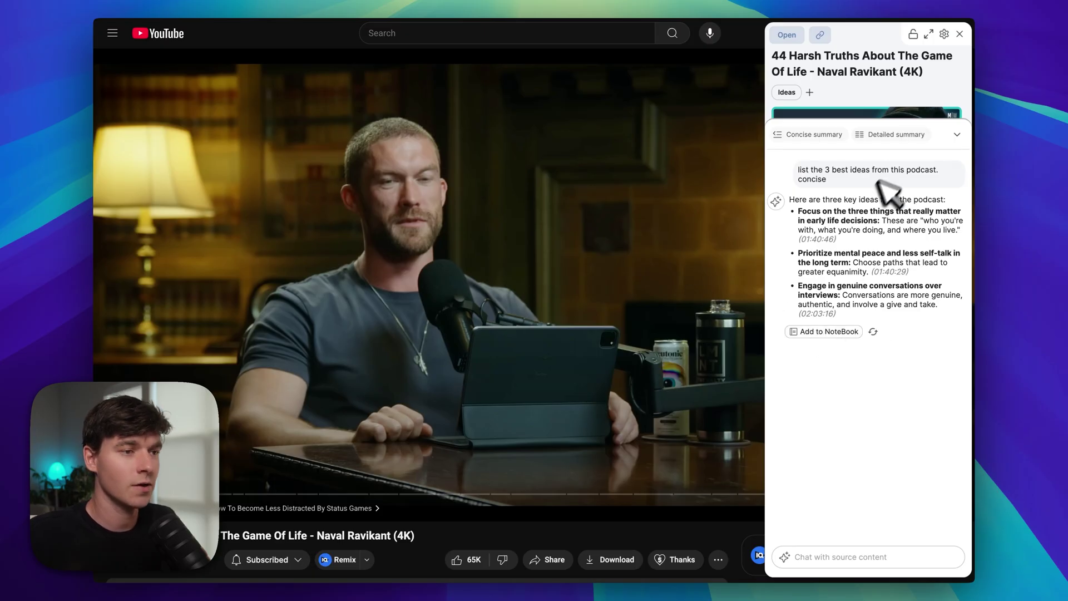
left_click(885, 133)
Scroll through the video's full transcript in the Reader tab.
left_click(867, 235)
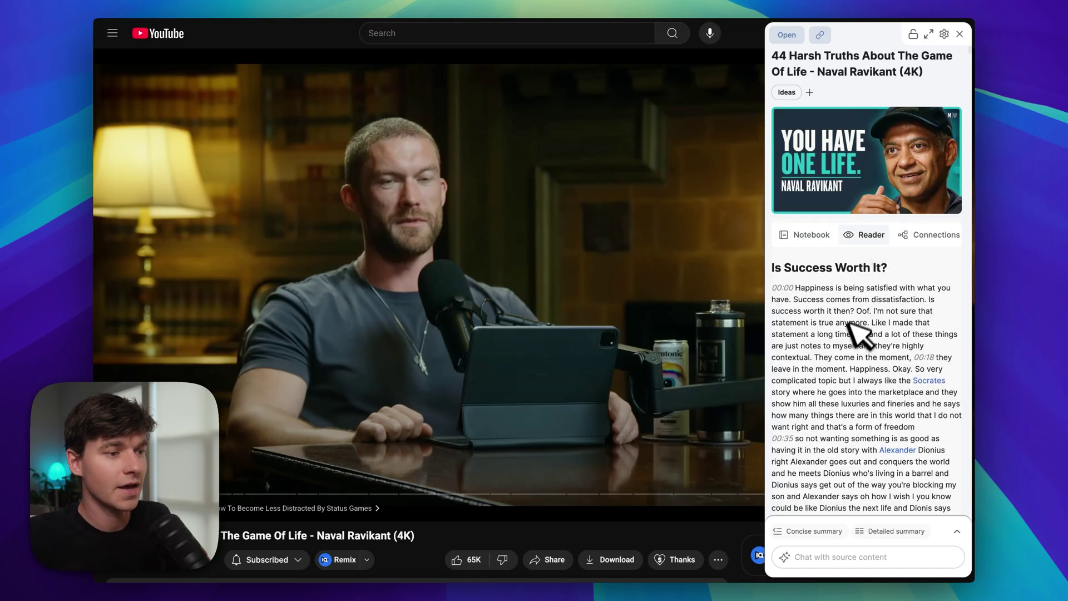
scroll(857, 357, "down", 20)
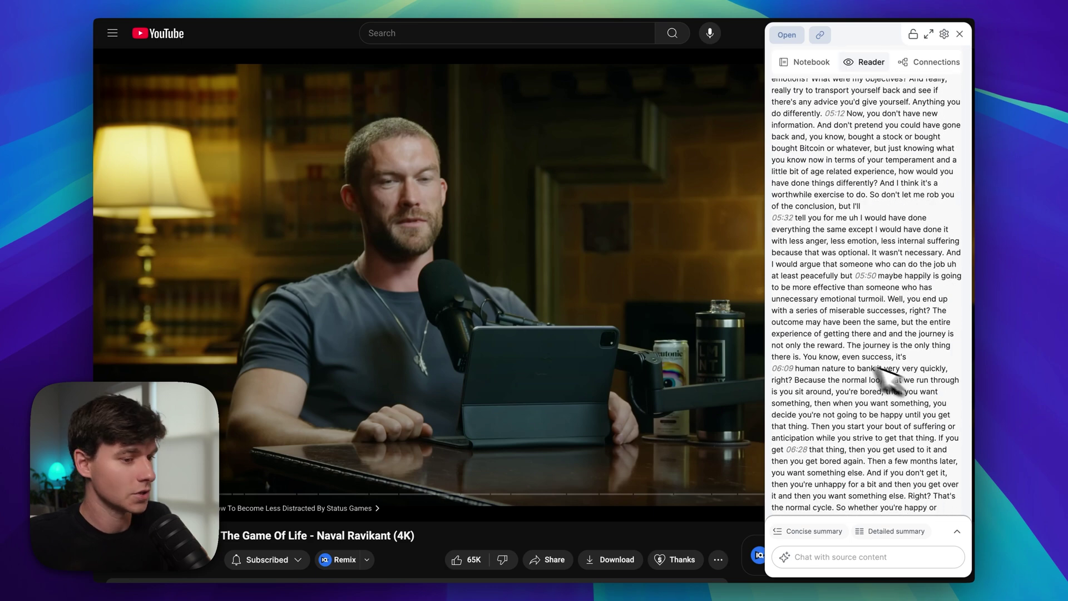
scroll(863, 341, "up", 20)
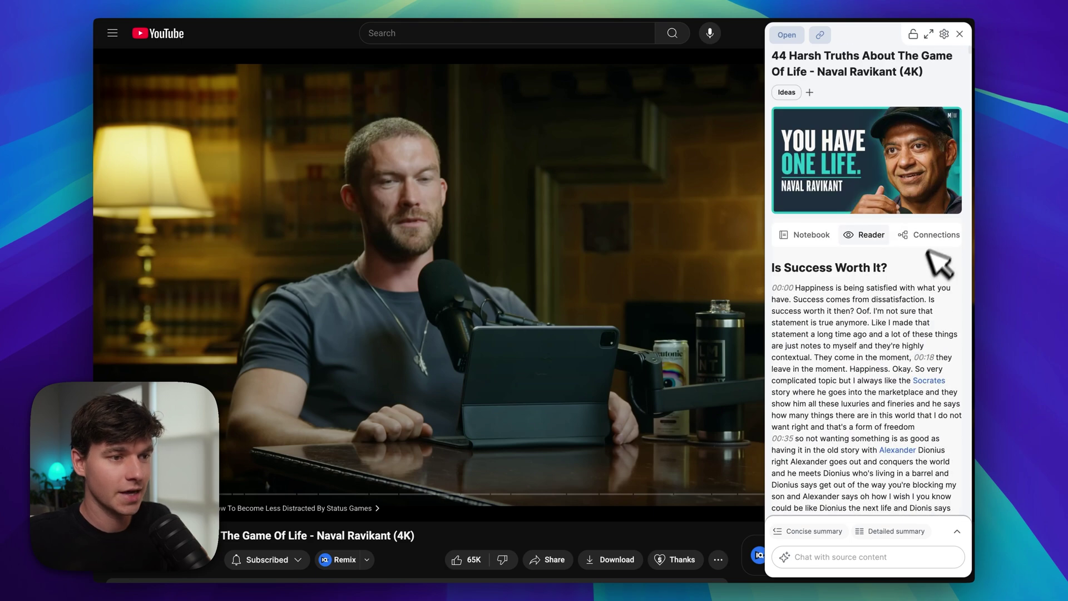
Show the Connections tab and preview the linked people, companies and concepts.
left_click(937, 234)
mouse_move(850, 297)
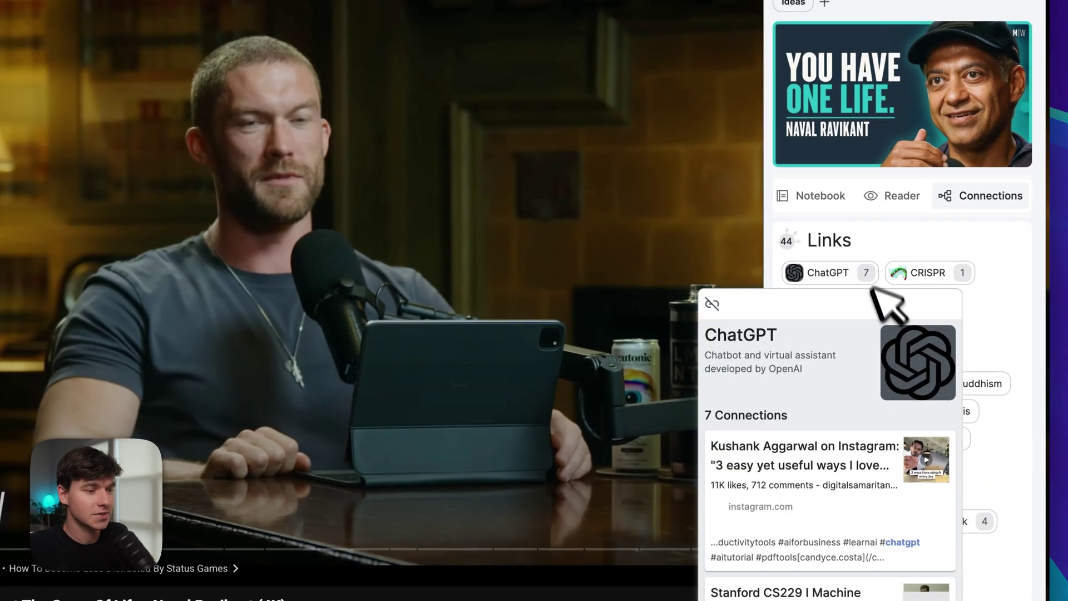
scroll(1001, 345, "down", 6)
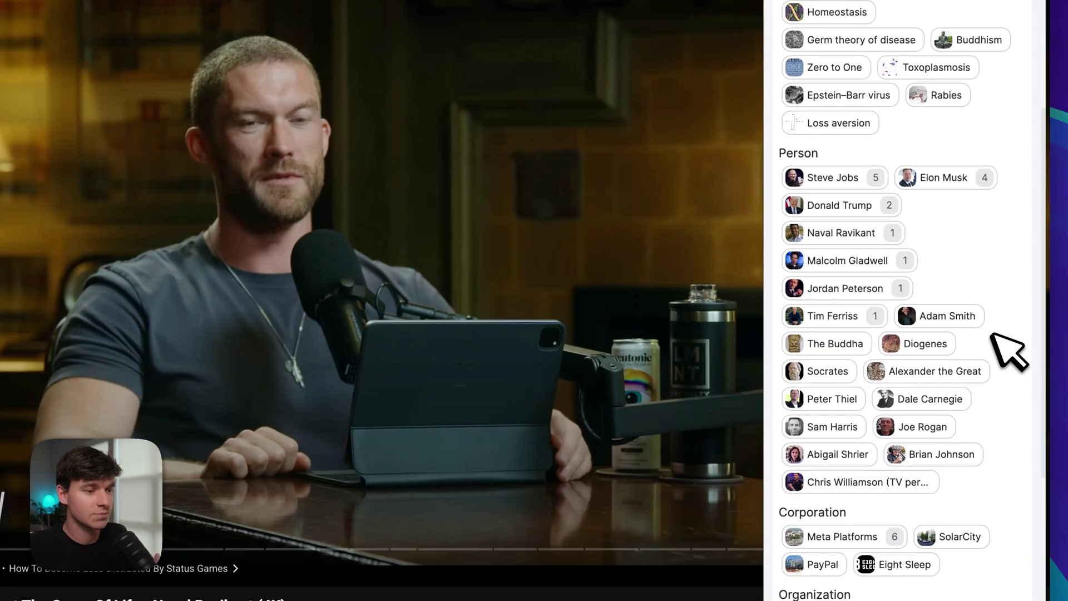
scroll(1009, 351, "down", 1)
mouse_move(837, 159)
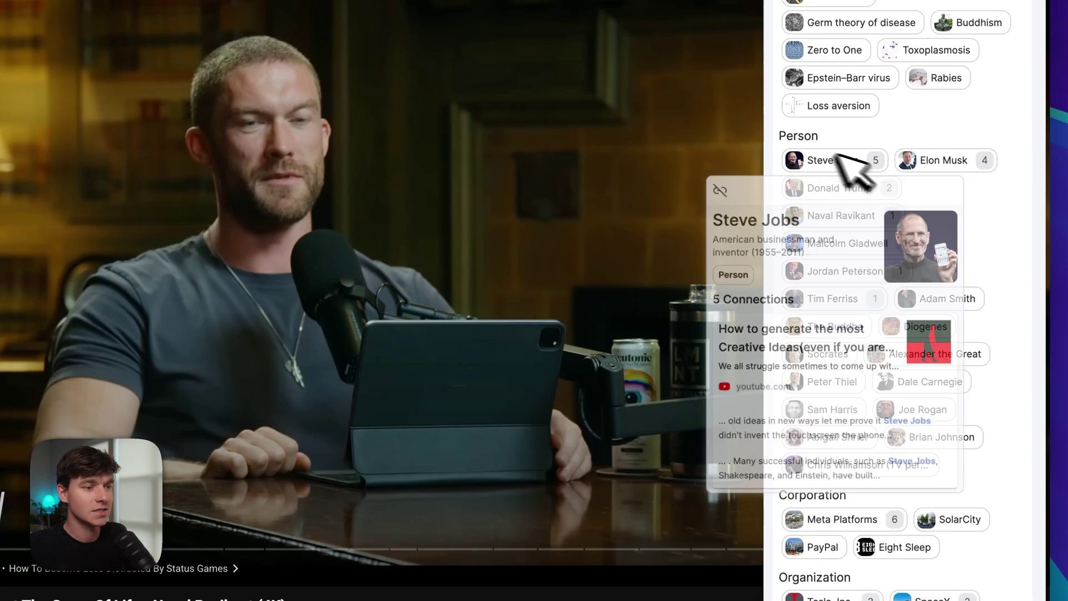
scroll(940, 428, "down", 3)
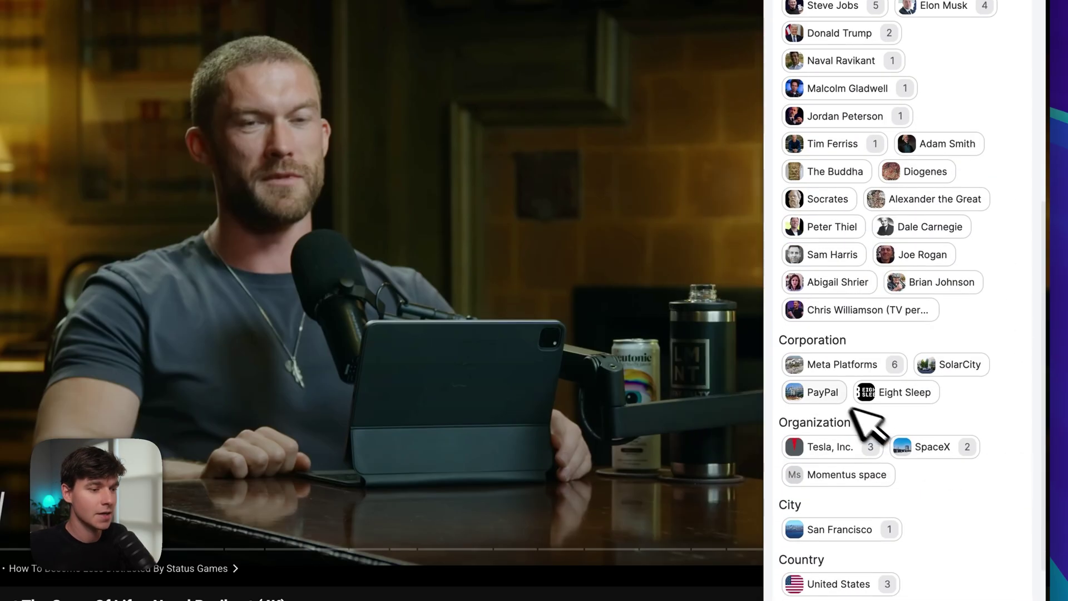
scroll(965, 477, "down", 4)
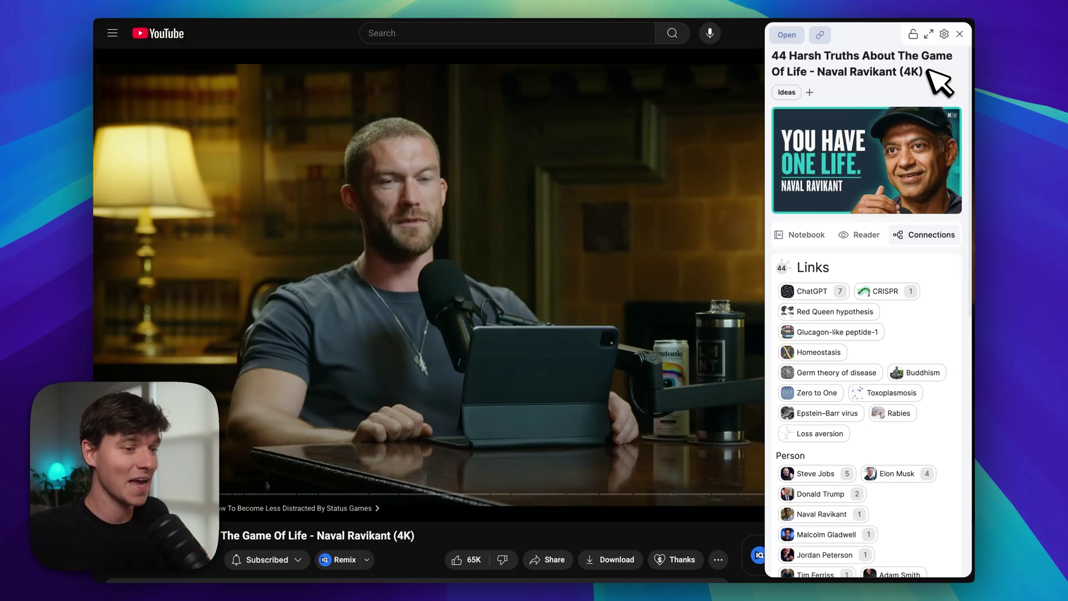
scroll(873, 362, "down", 6)
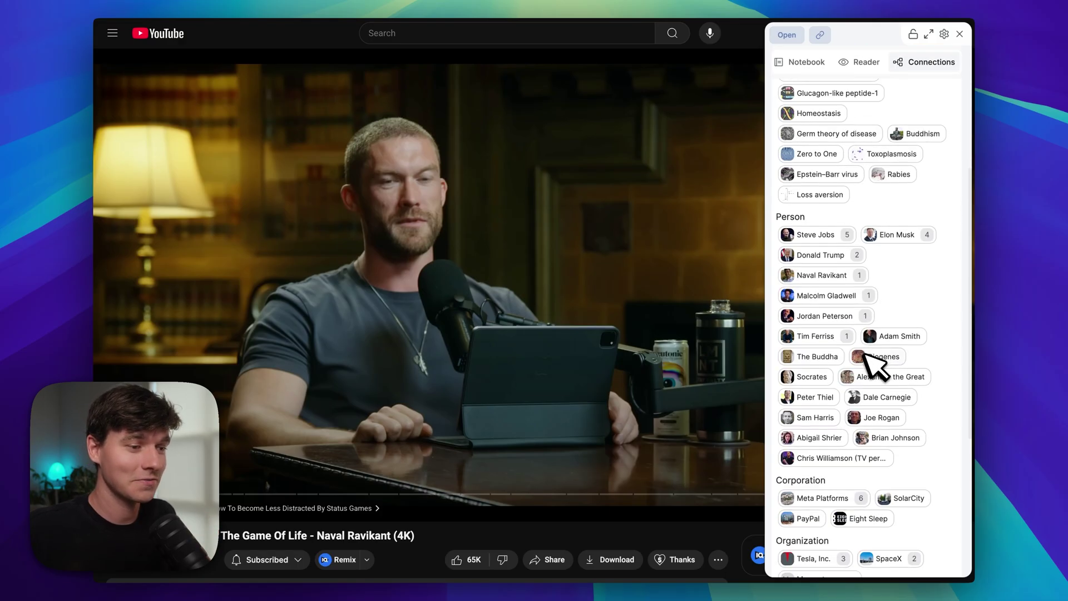
mouse_move(868, 359)
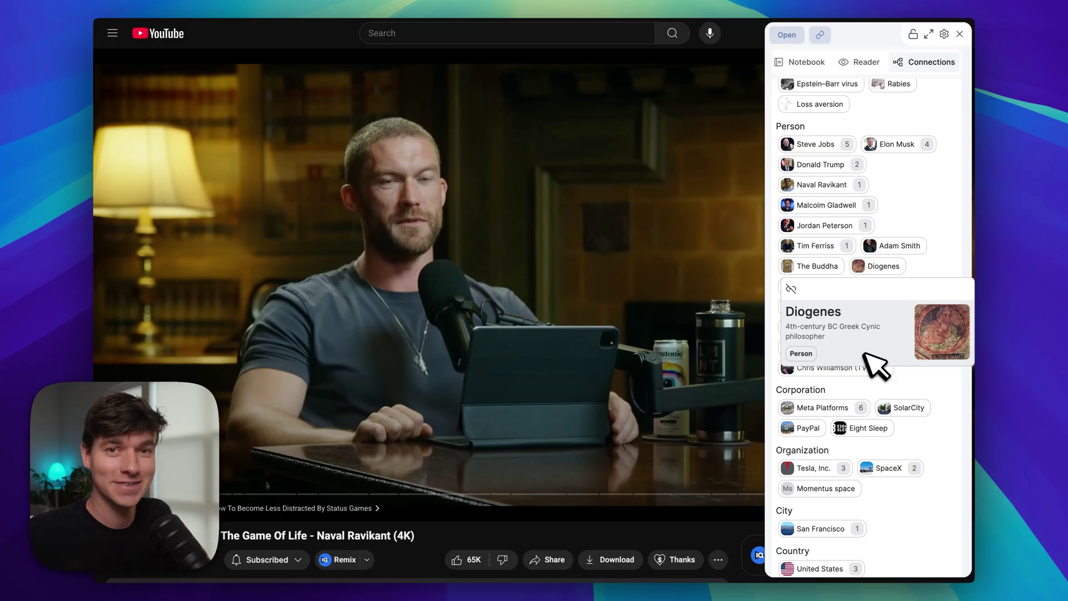
scroll(916, 239, "up", 6)
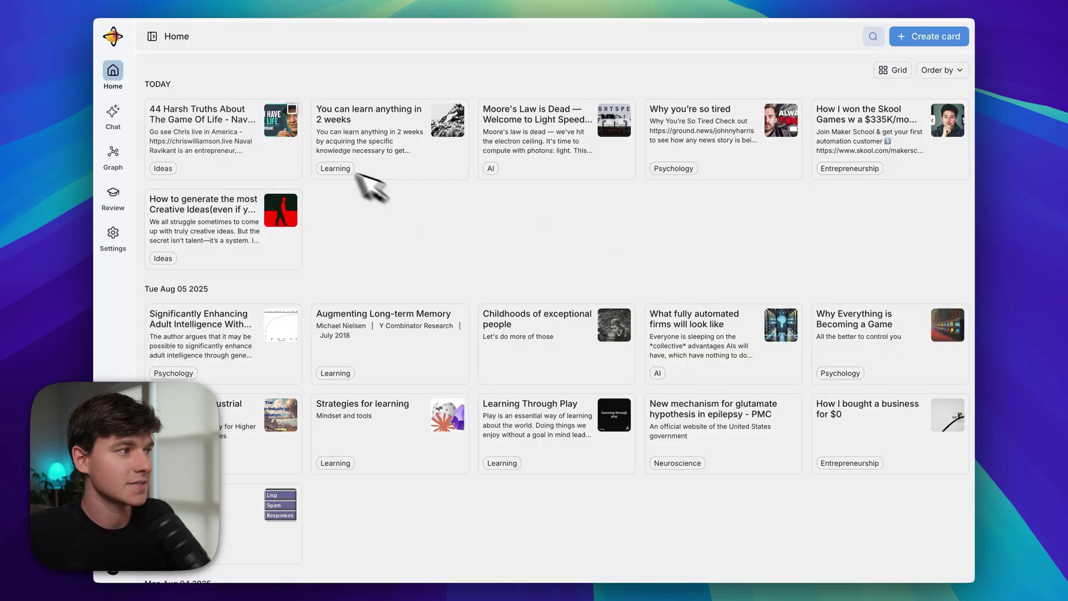
left_click(212, 143)
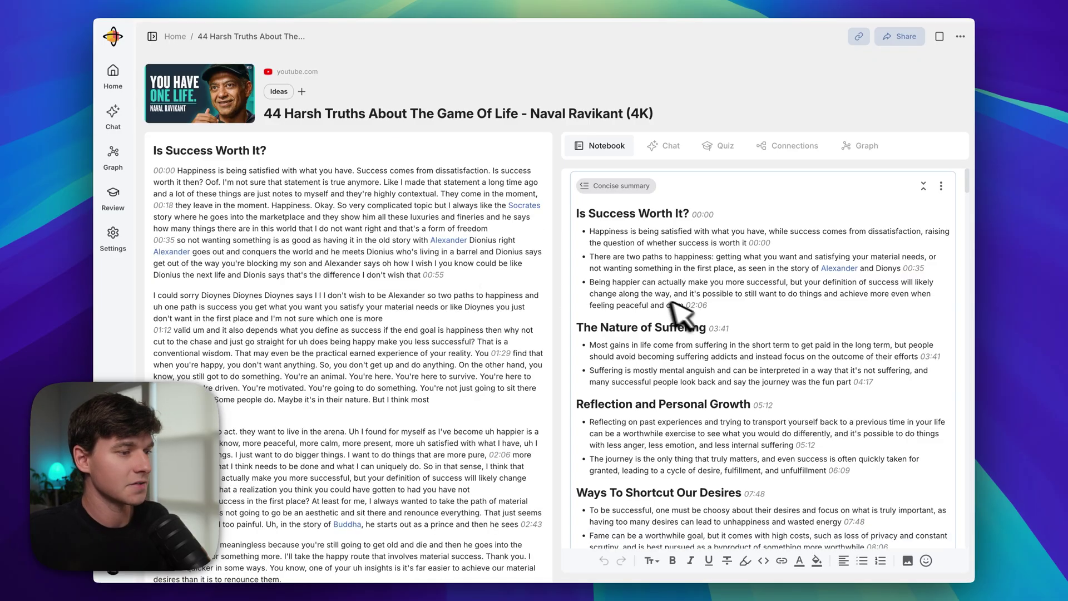
scroll(657, 315, "down", 1)
scroll(520, 257, "down", 5)
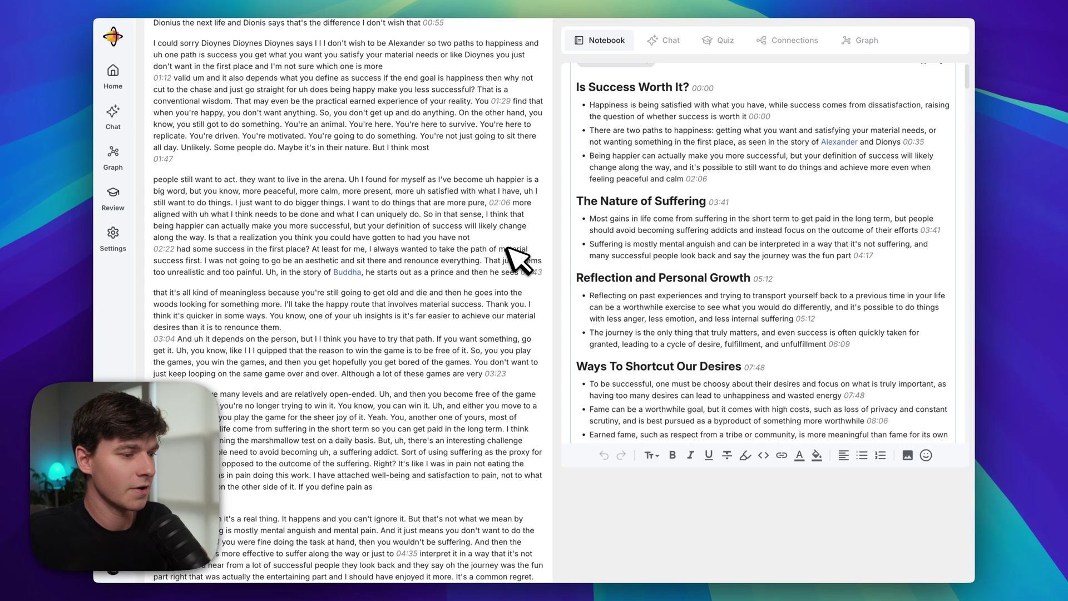
scroll(517, 257, "up", 5)
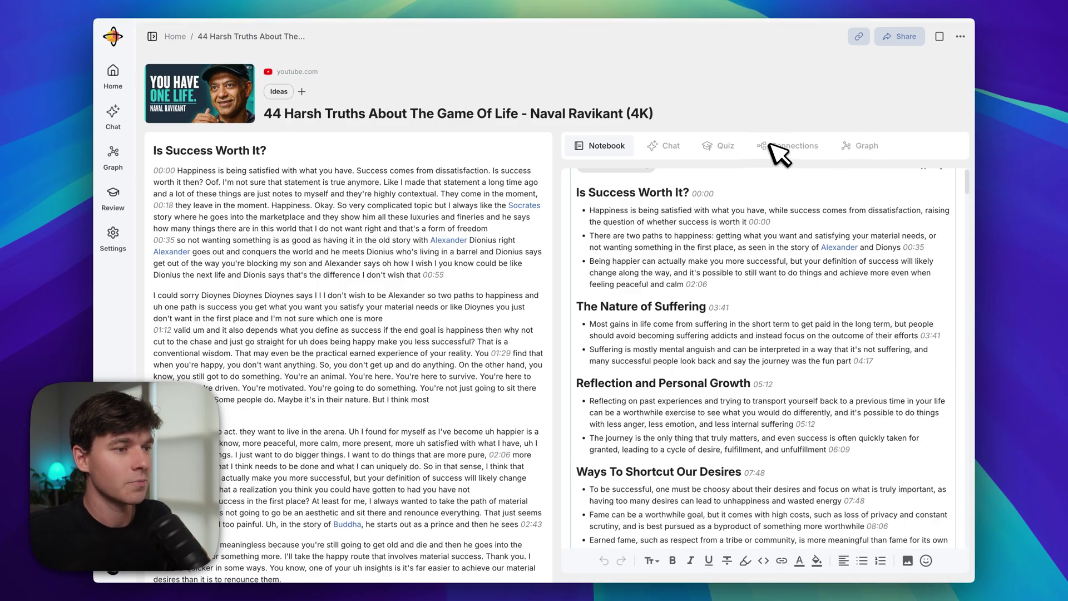
left_click(785, 146)
left_click(857, 147)
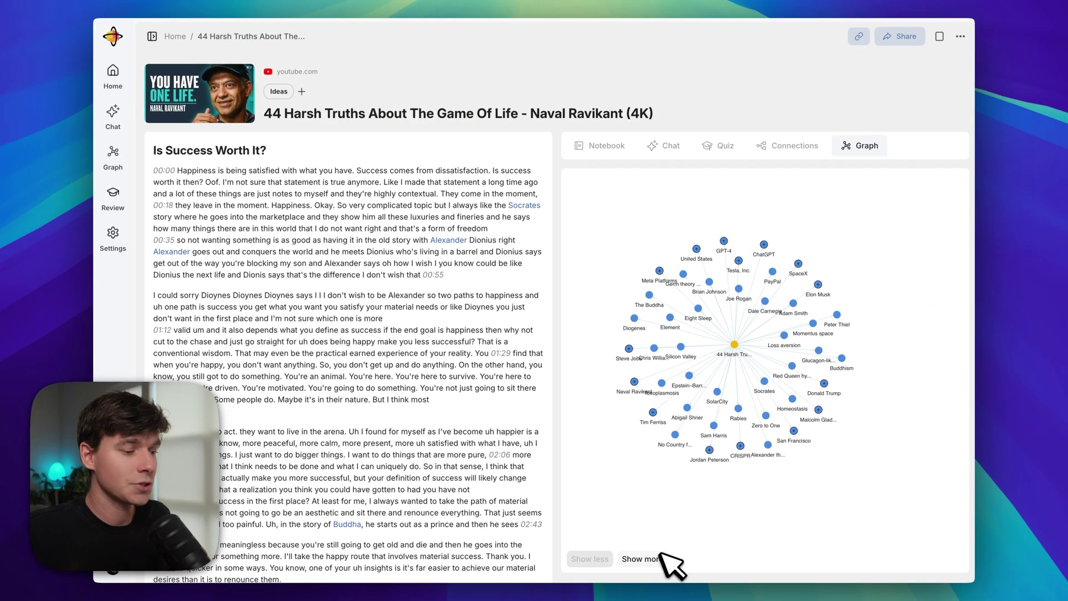
left_click(612, 587)
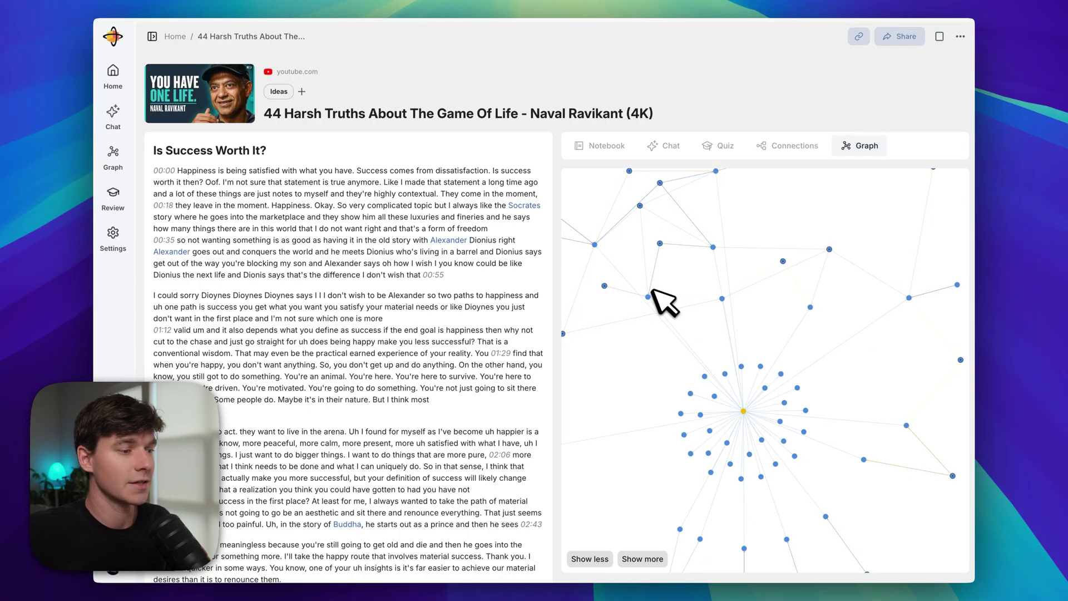
mouse_move(650, 294)
key("Escape")
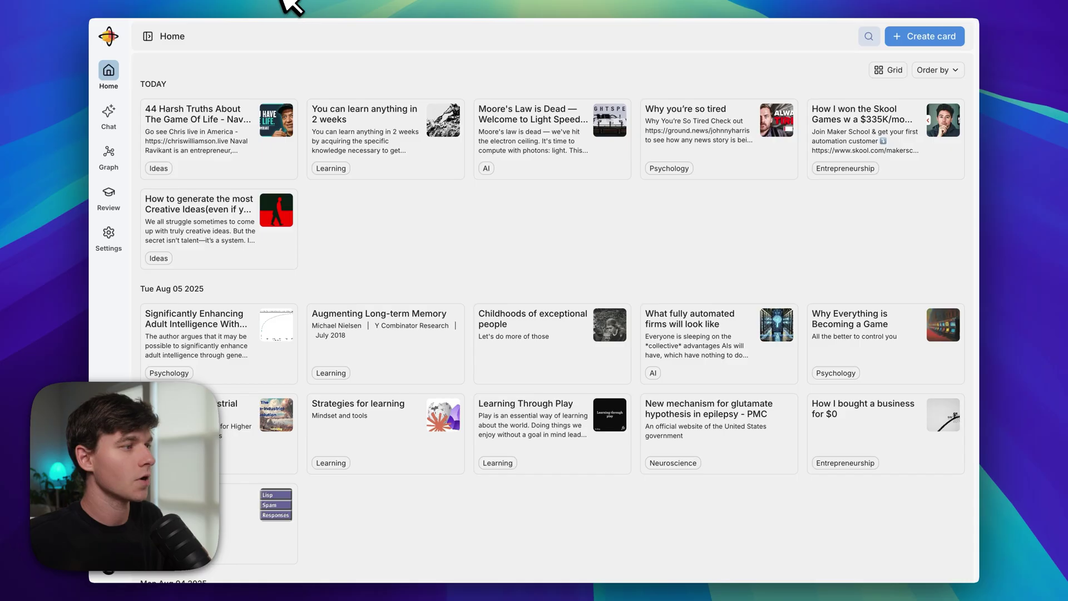
Generate a concise Recall summary of the Spotify podcast episode and read through it.
key("super+Tab")
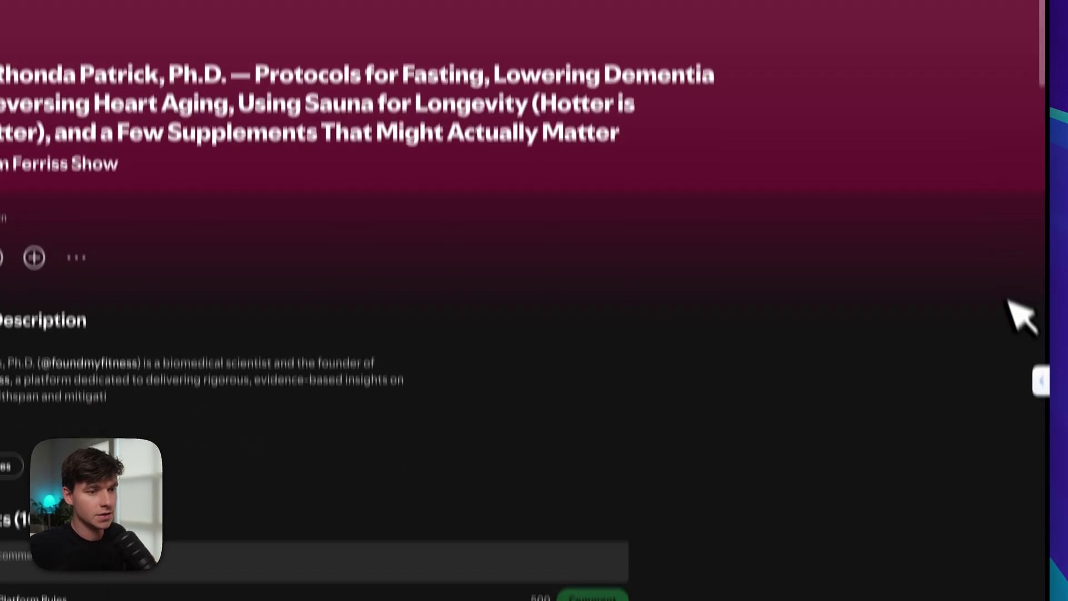
left_click(974, 362)
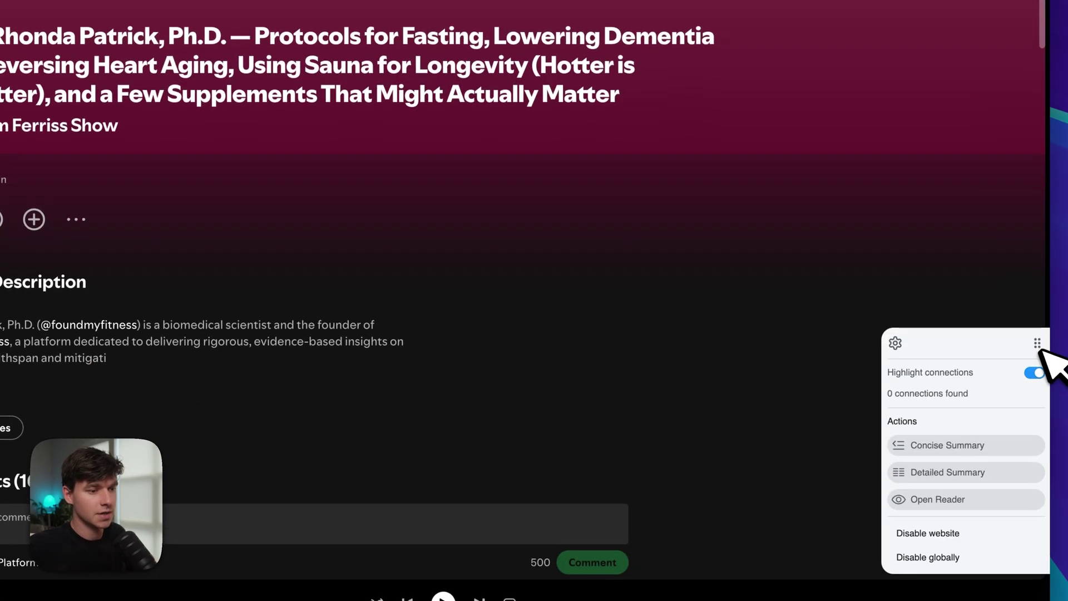
left_click(953, 442)
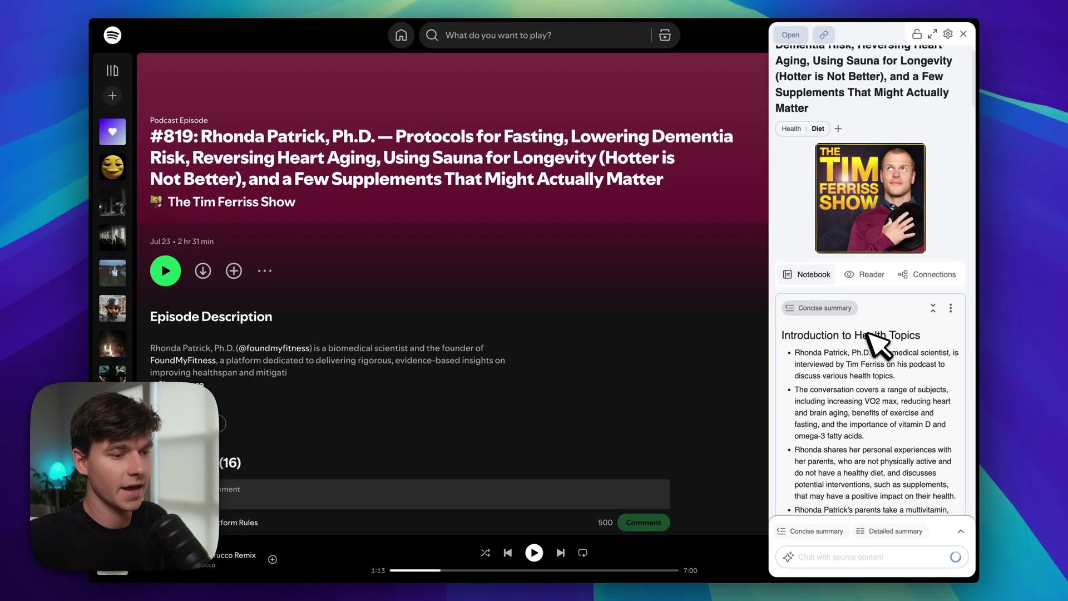
scroll(881, 343, "down", 10)
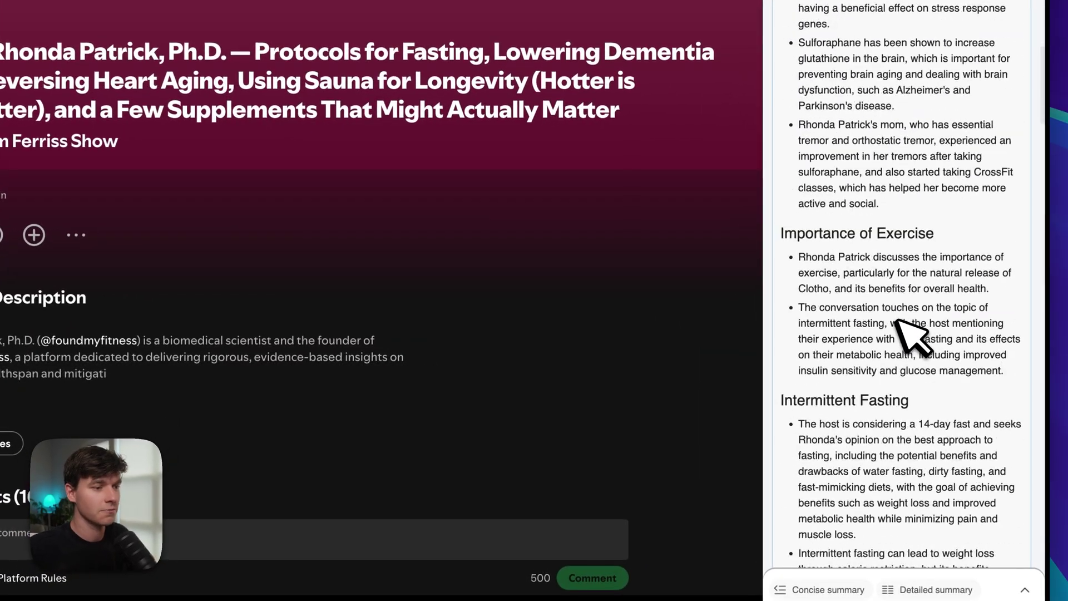
scroll(897, 323, "down", 10)
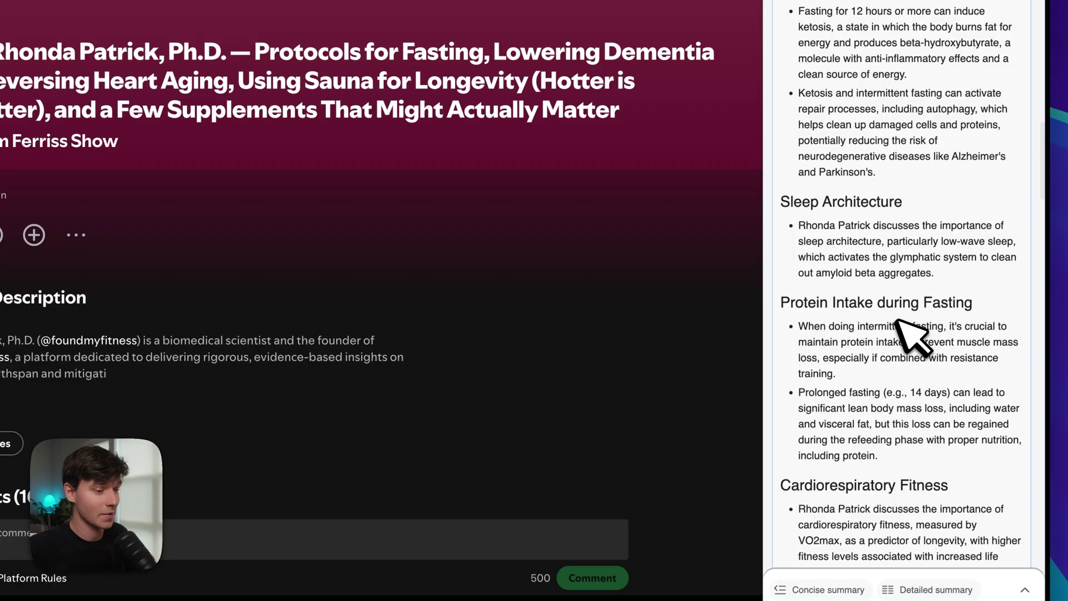
scroll(913, 337, "down", 1)
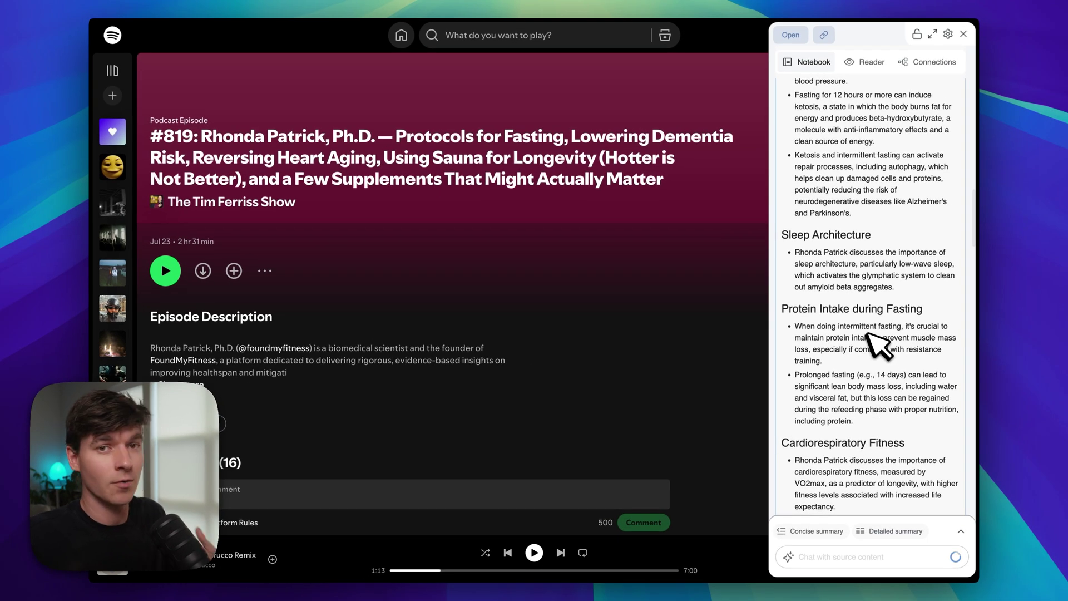
scroll(876, 337, "down", 15)
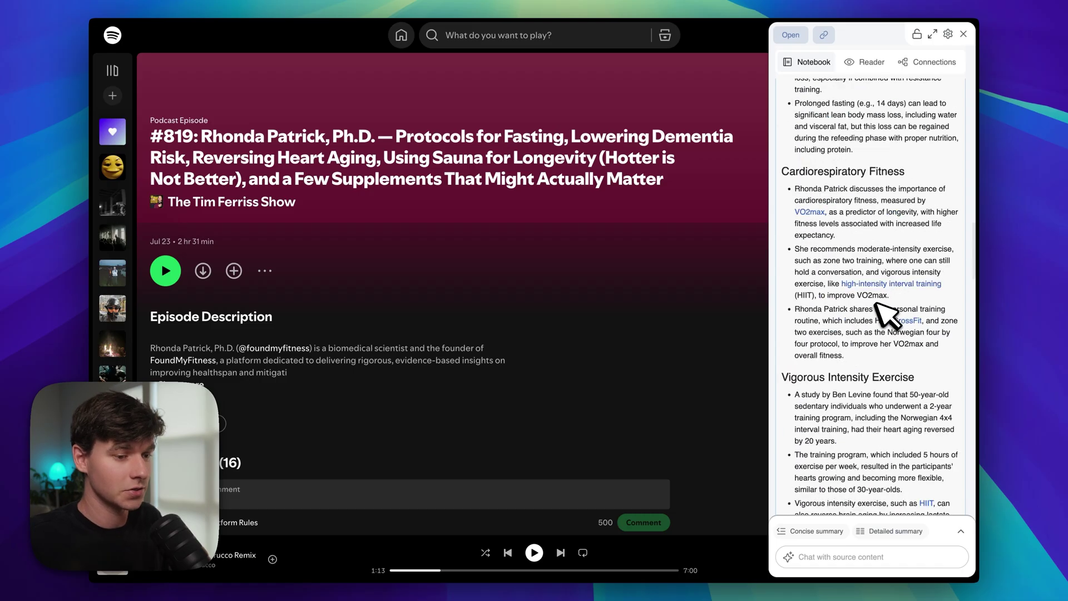
Show the episode's Connections and preview how the VO2 max concept links elsewhere.
left_click(859, 558)
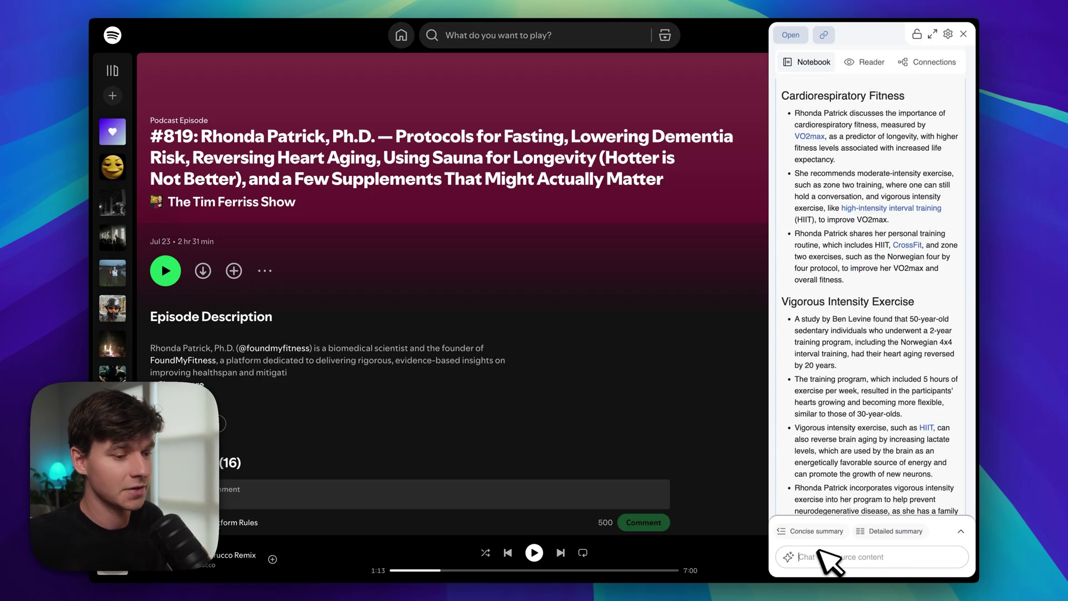
scroll(830, 436, "down", 5)
left_click(924, 63)
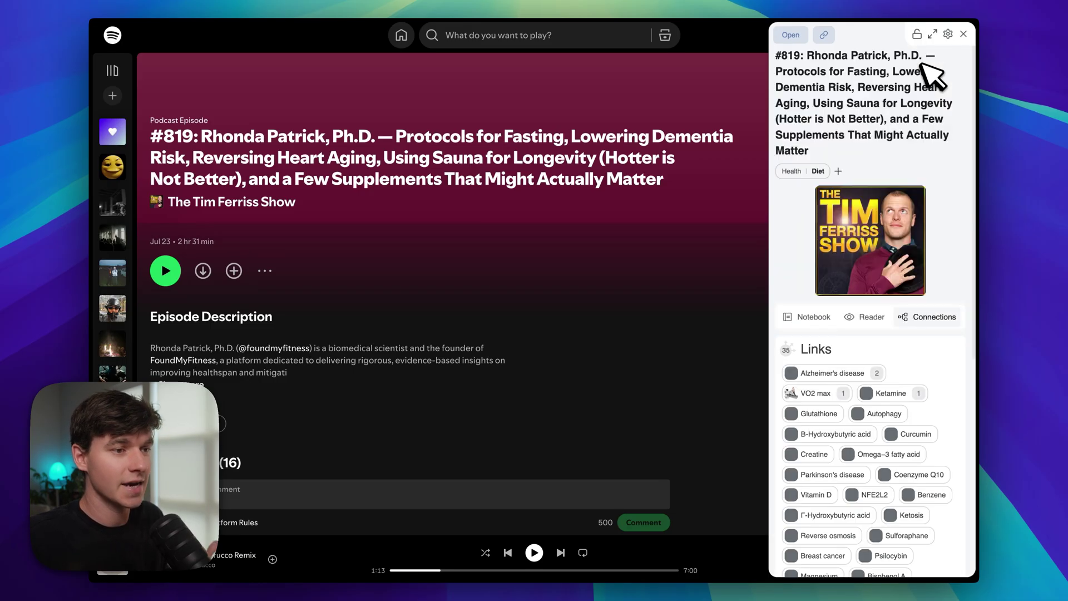
scroll(891, 295, "down", 3)
mouse_move(819, 210)
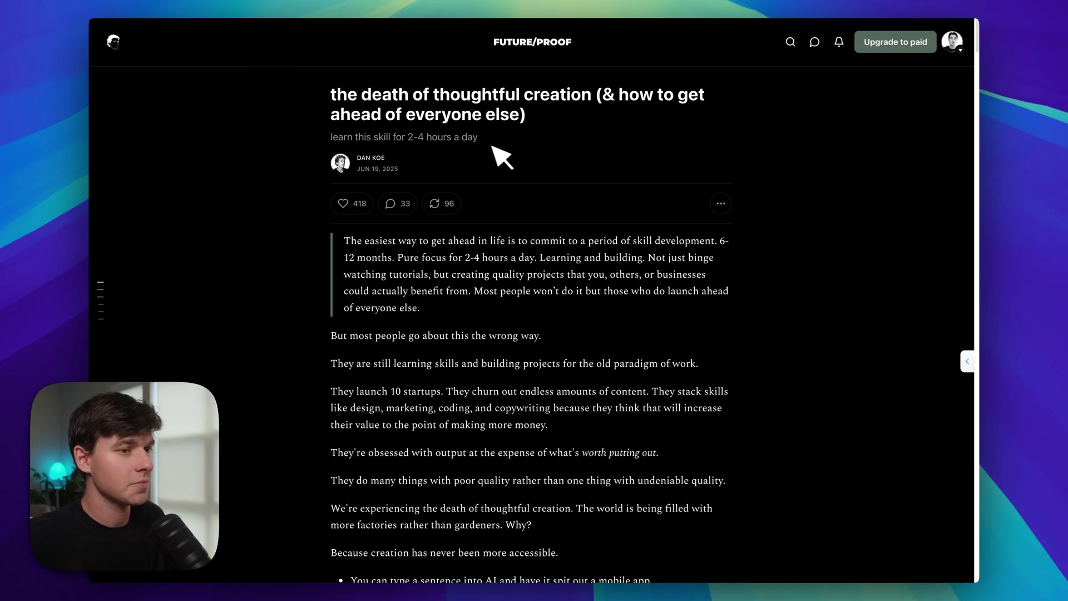
Generate a detailed summary of 'the death of thoughtful creation' article and scroll through it.
scroll(615, 226, "down", 5)
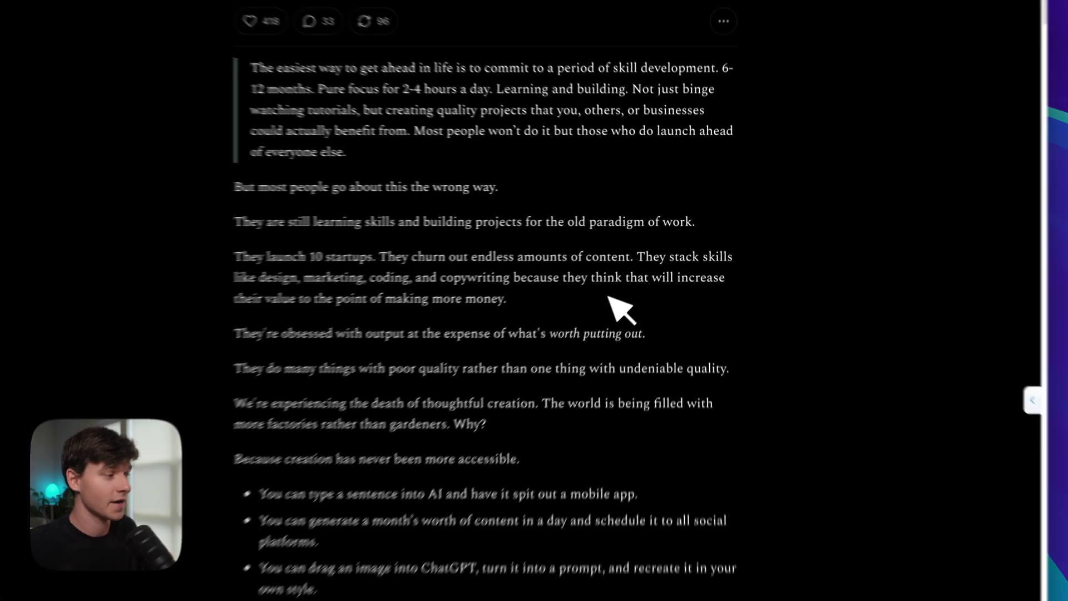
scroll(556, 267, "up", 5)
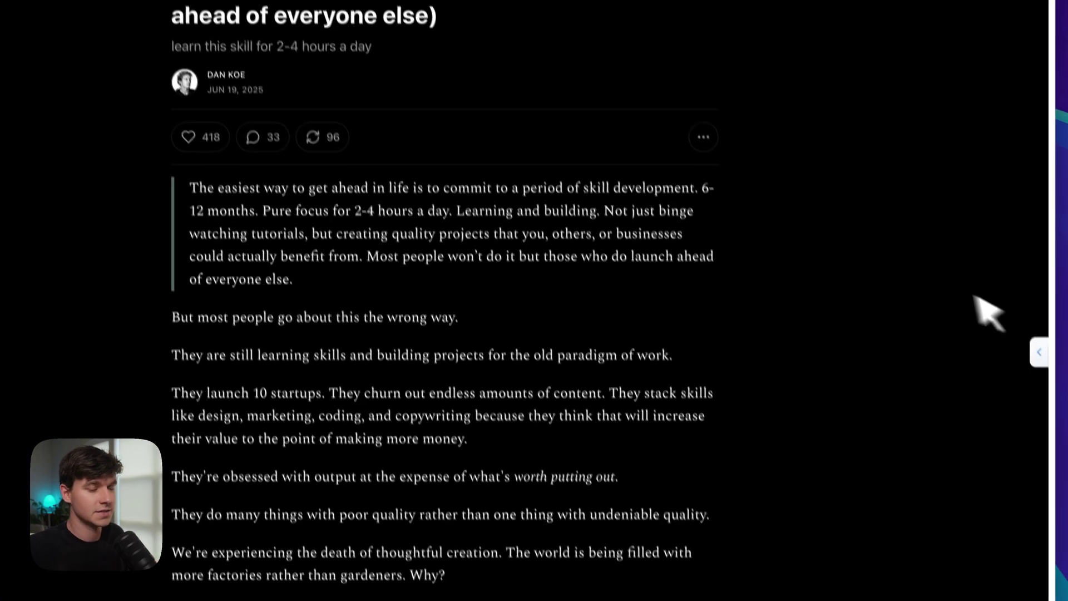
left_click(1029, 338)
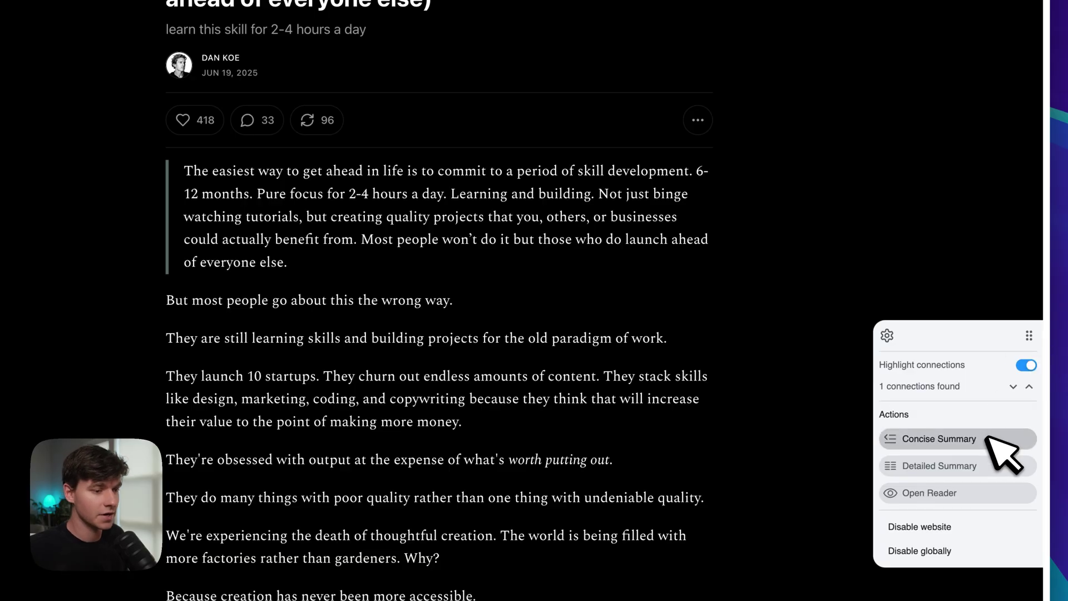
left_click(997, 467)
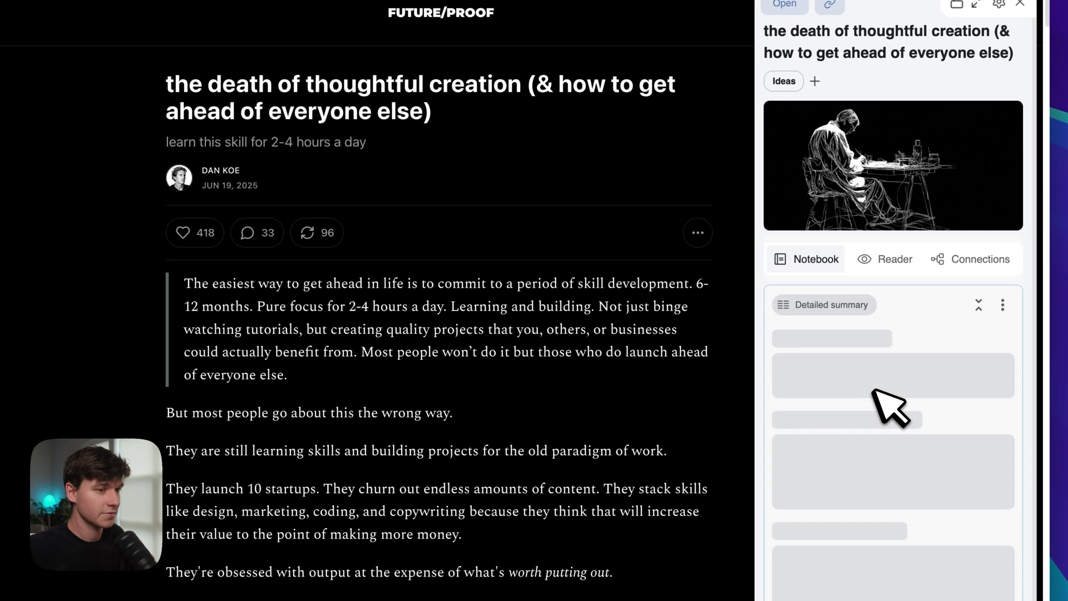
scroll(851, 321, "down", 7)
scroll(888, 404, "down", 10)
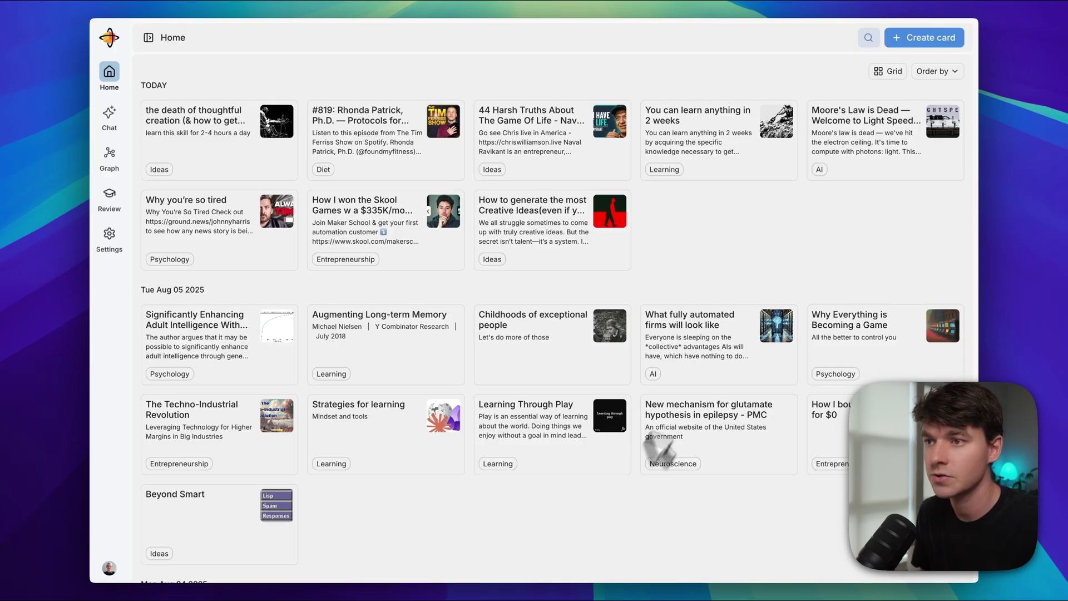
Open Create card and cycle through the Import, URL, Search and PDF options.
left_click(932, 45)
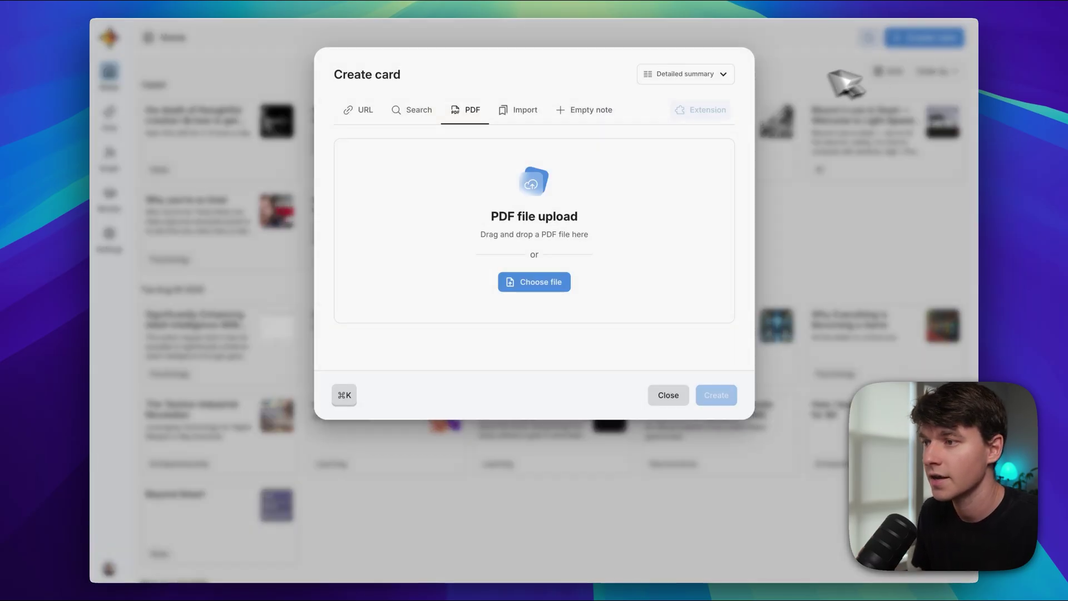
left_click(525, 111)
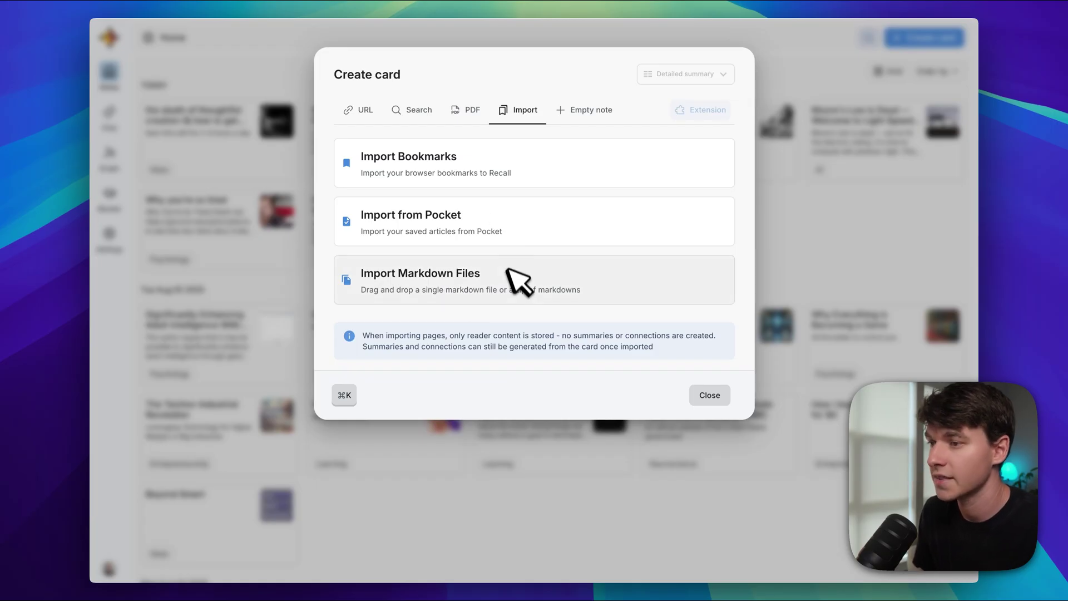
left_click(359, 109)
left_click(415, 111)
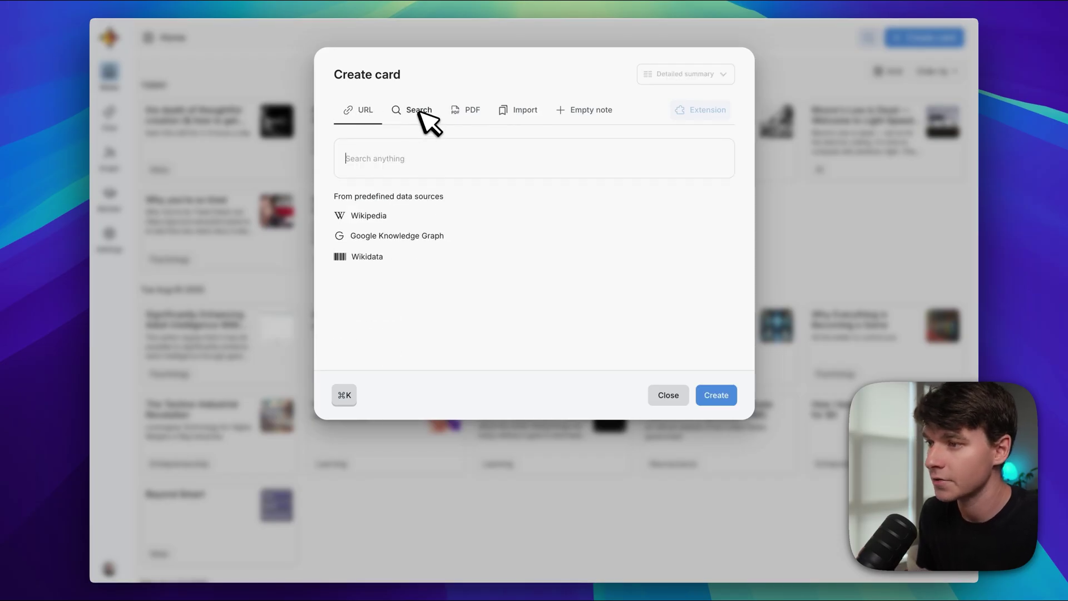
left_click(362, 110)
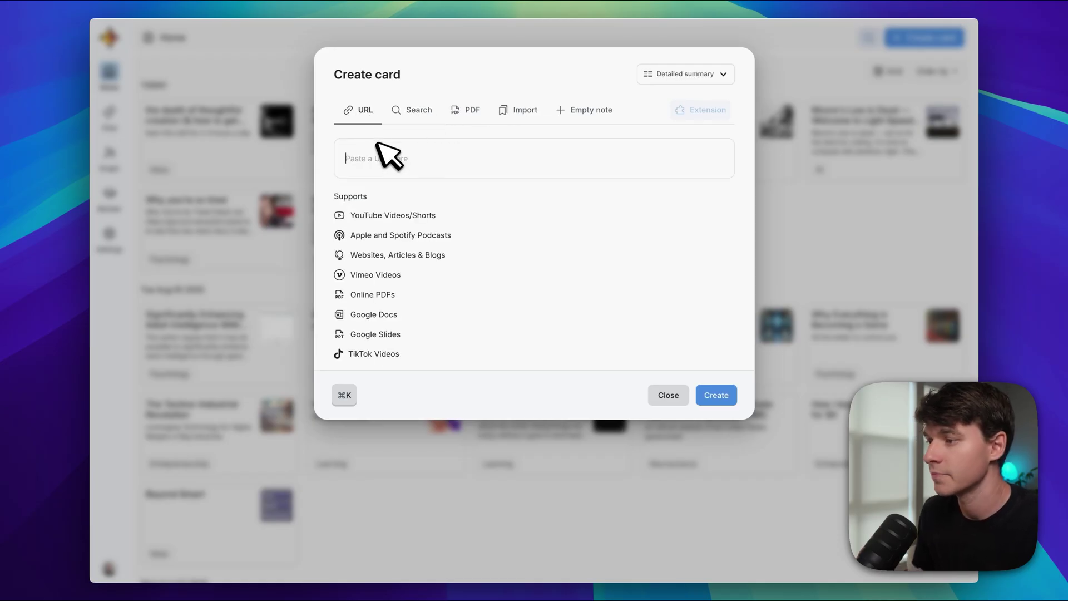
left_click(415, 111)
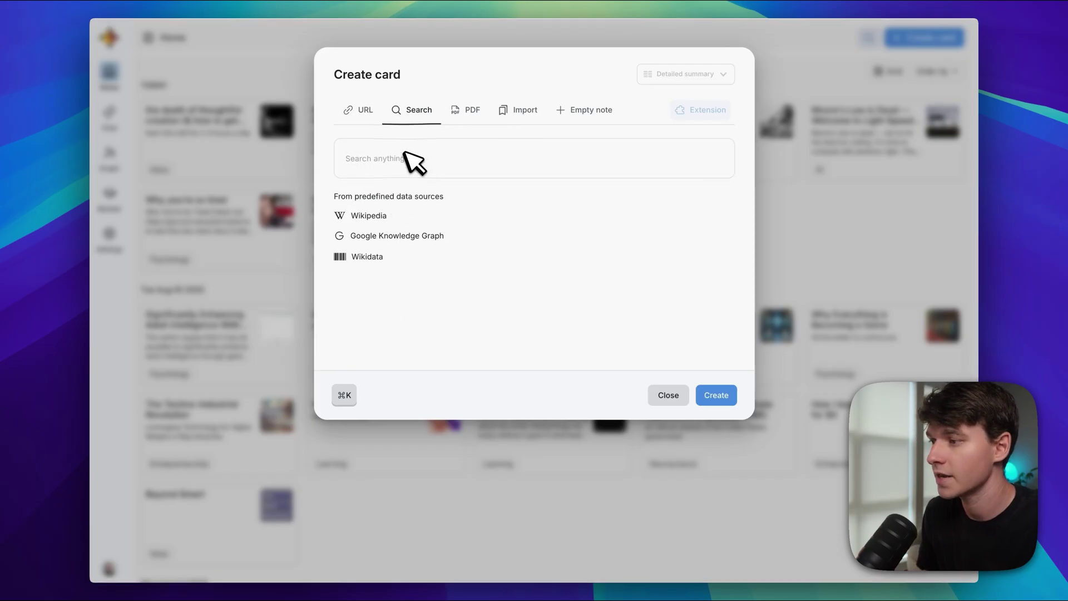
right_click(407, 150)
left_click(448, 134)
left_click(472, 114)
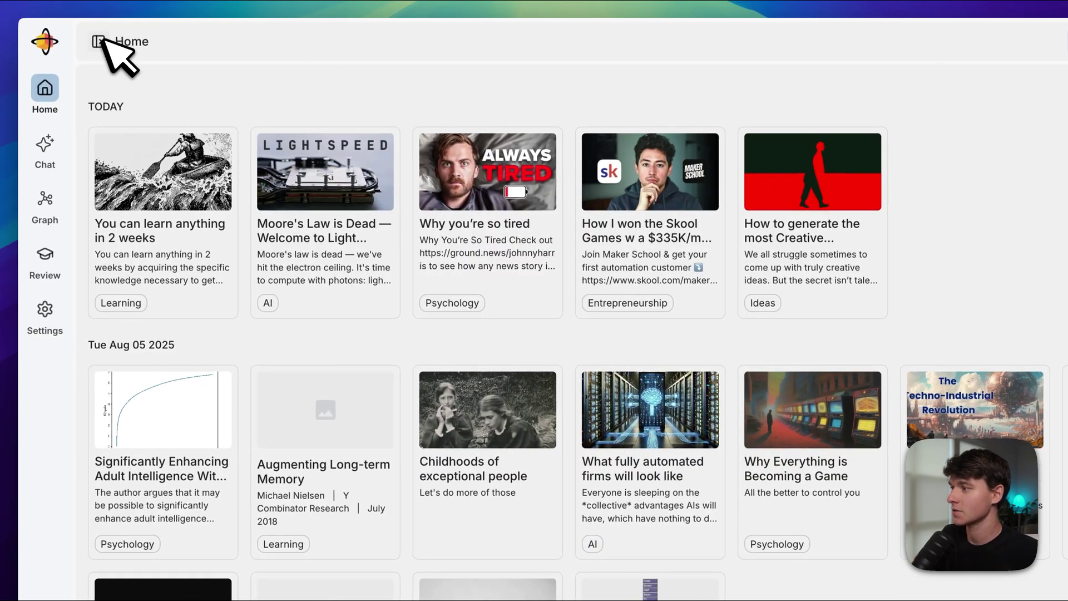
Show the category folder tree, collapse Learning under Education, then hide the tree.
left_click(99, 42)
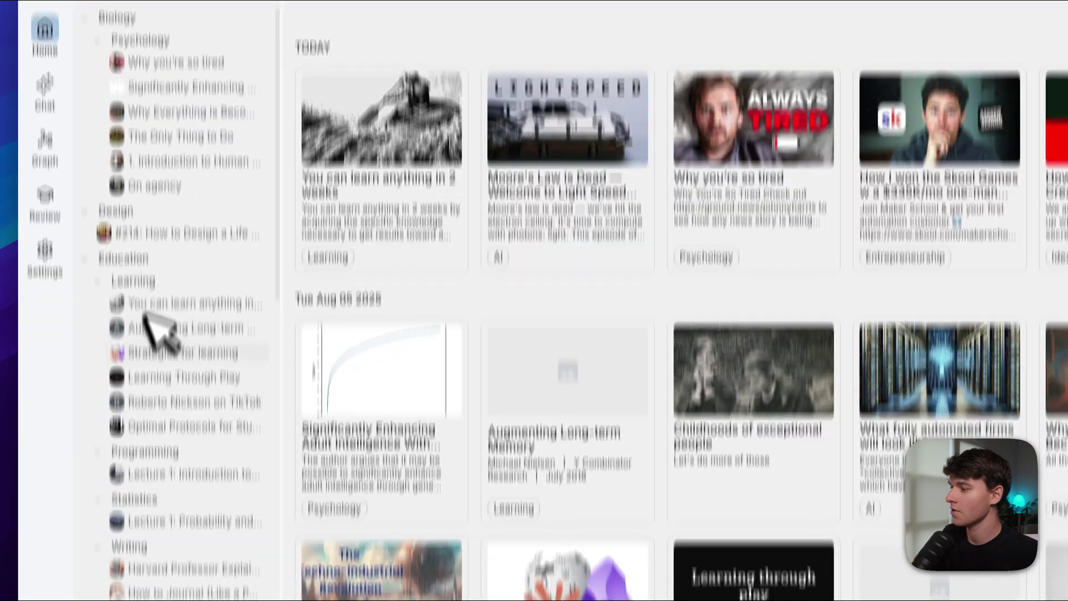
scroll(172, 417, "down", 10)
scroll(192, 487, "up", 6)
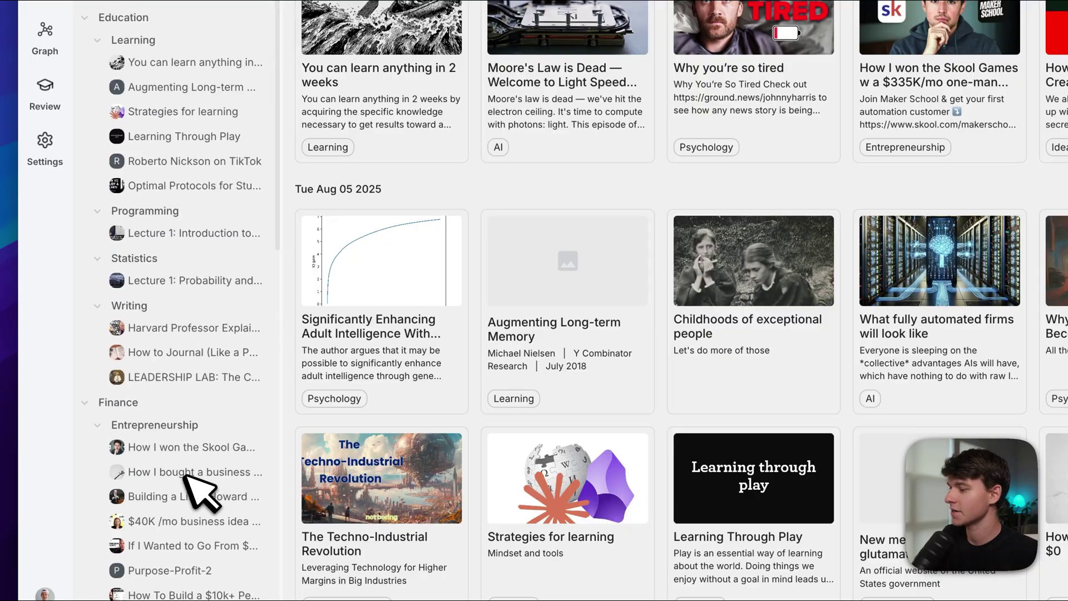
left_click(146, 252)
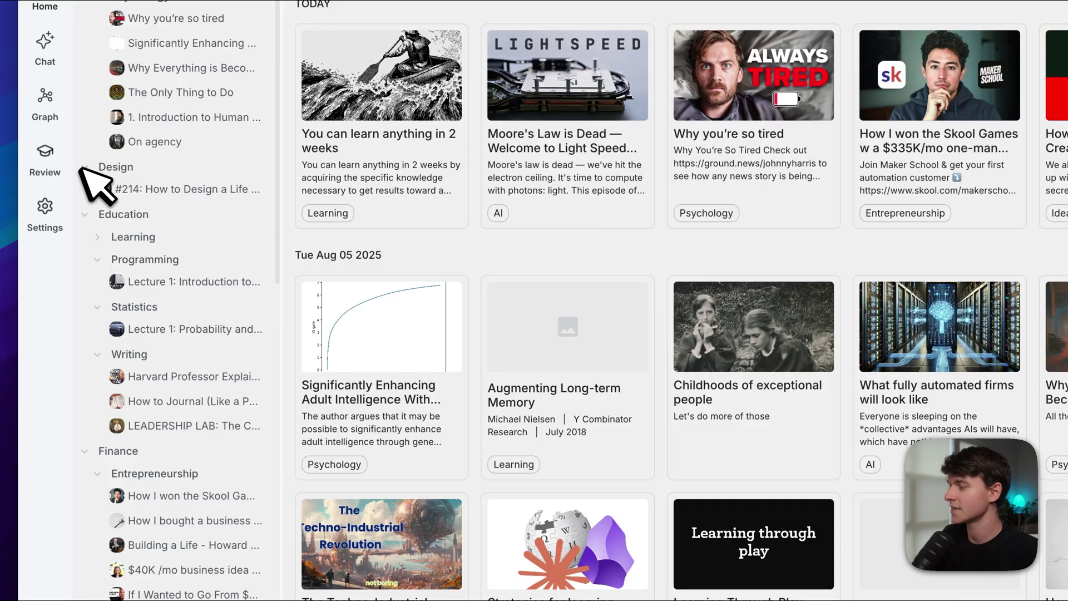
scroll(215, 234, "down", 10)
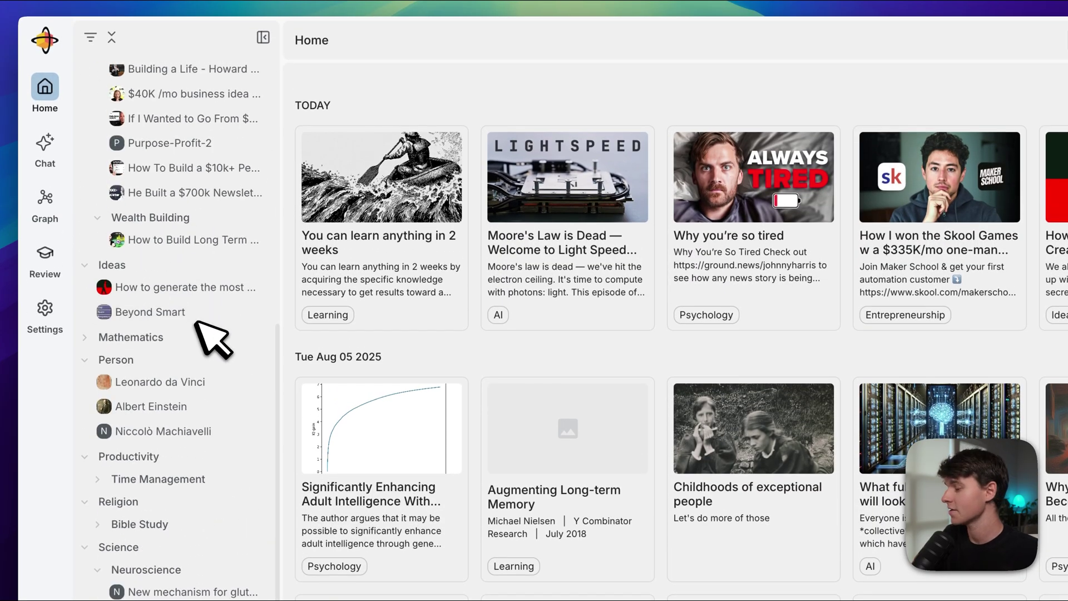
scroll(213, 340, "up", 10)
left_click(263, 37)
Switch cards between compact and large layouts, try search, then open the Graph.
left_click(888, 69)
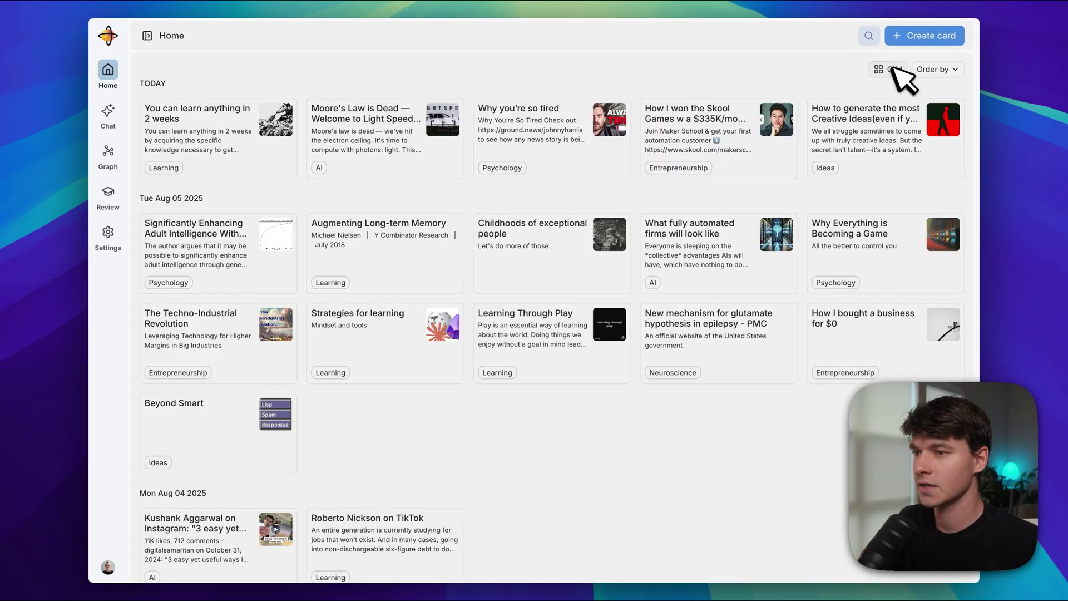
left_click(891, 70)
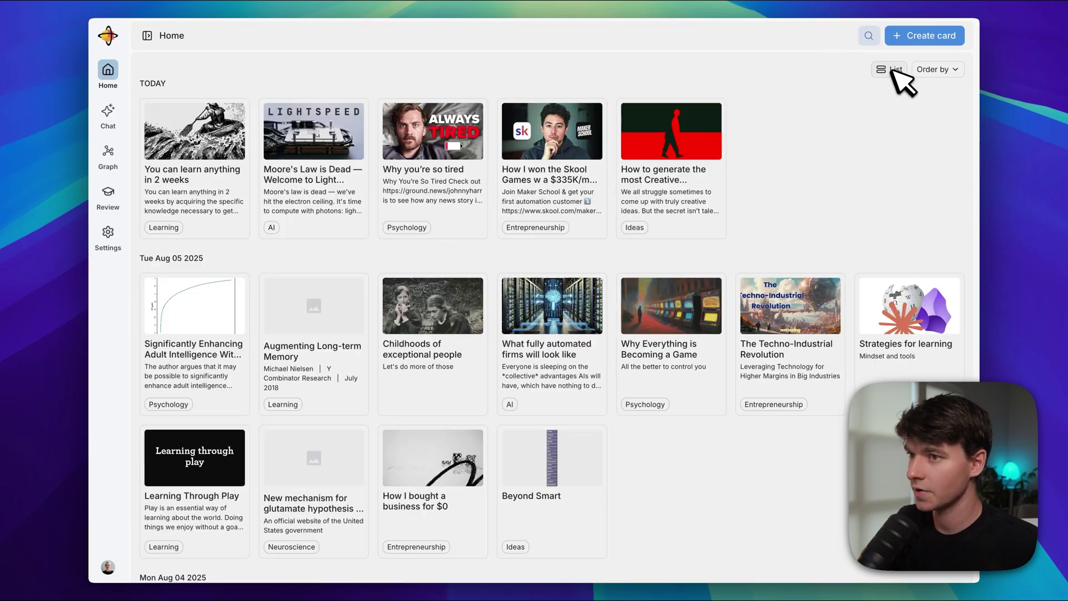
left_click(893, 70)
key("super+slash")
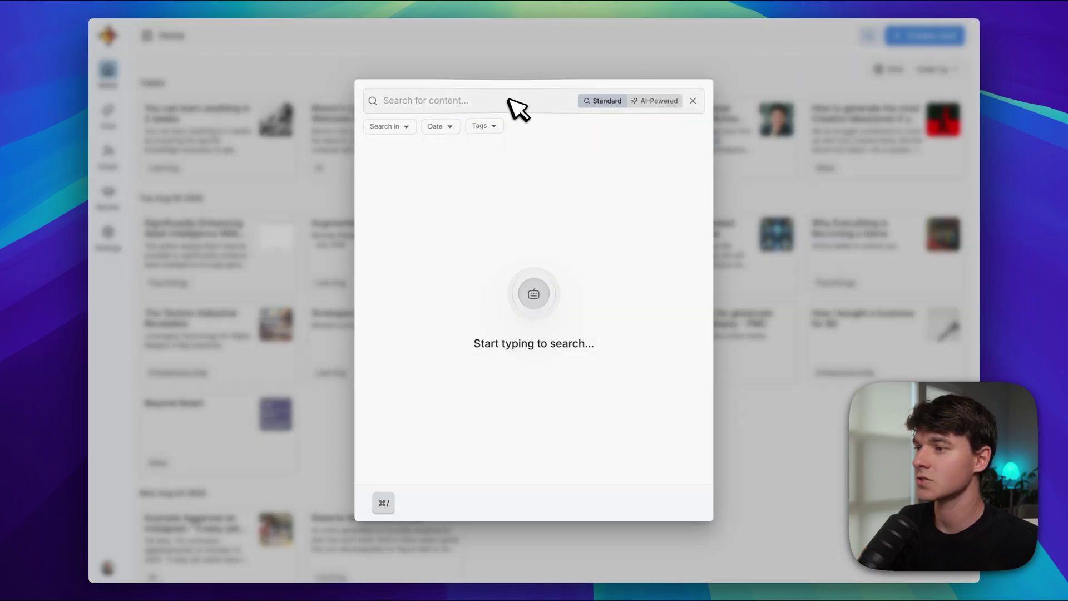
key("Escape")
left_click(108, 150)
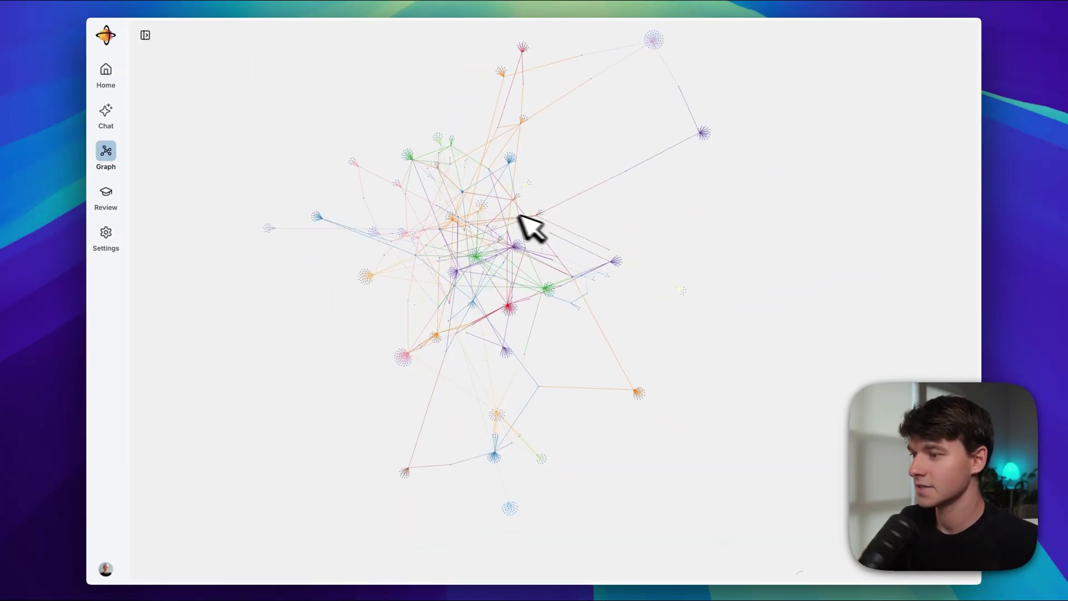
Zoom into the graph to show the 'American businessman and inventor (1955–2011)' card with 5 connections.
scroll(474, 244, "up", 5)
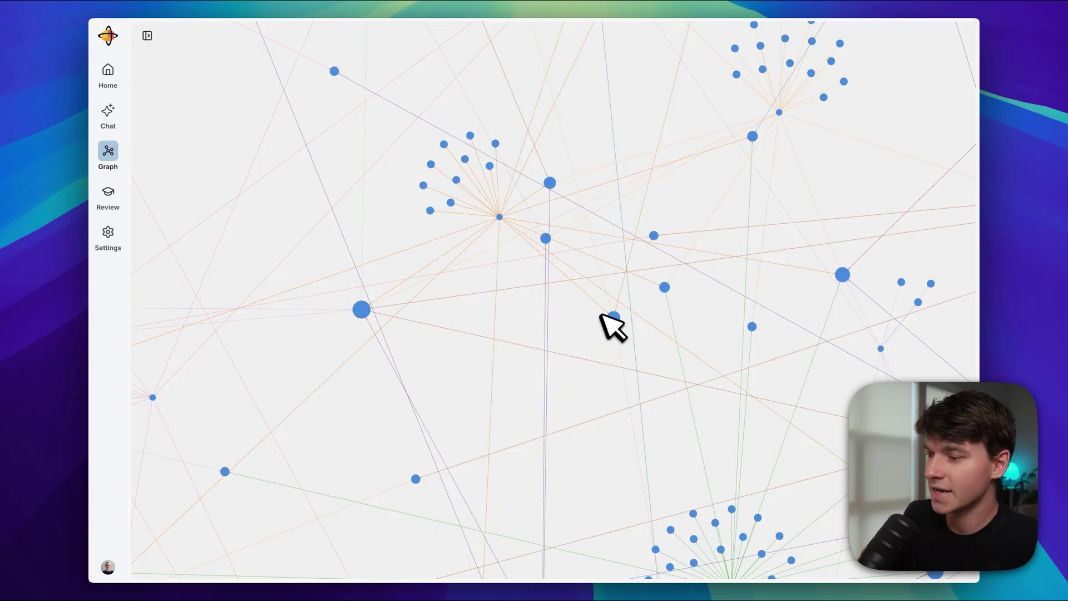
mouse_move(612, 316)
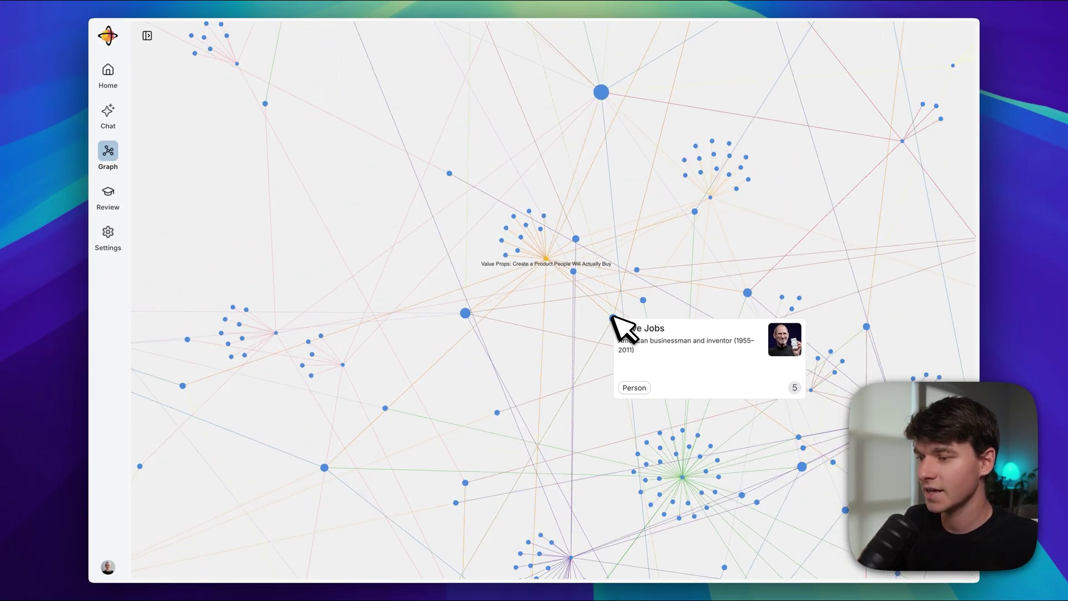
mouse_move(613, 315)
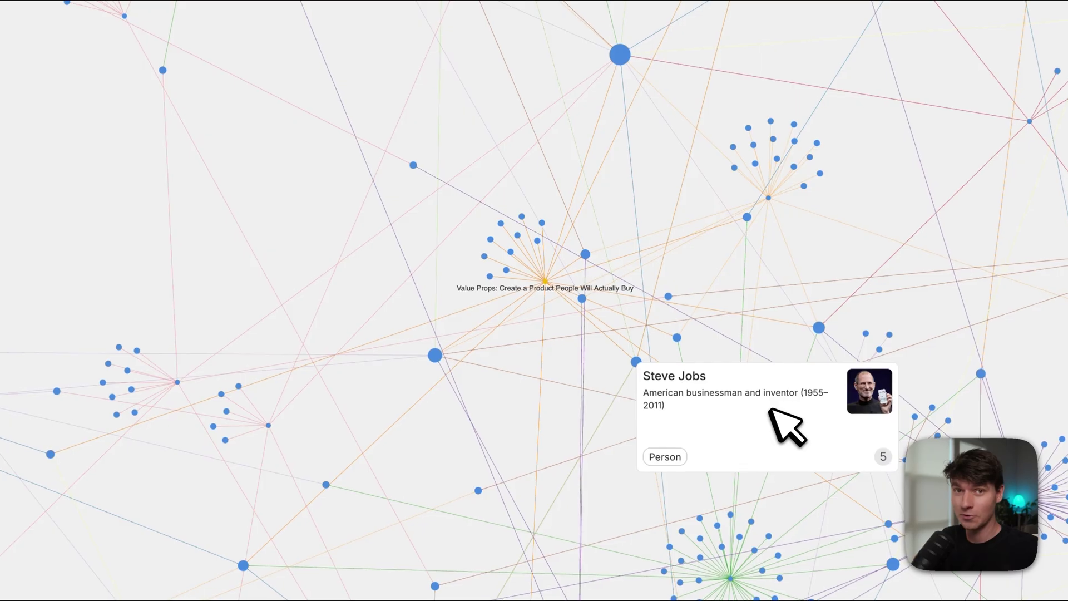
Focus the graph on the Entrepreneurship 'Building a Life' video, then go to the Review page.
left_click(97, 39)
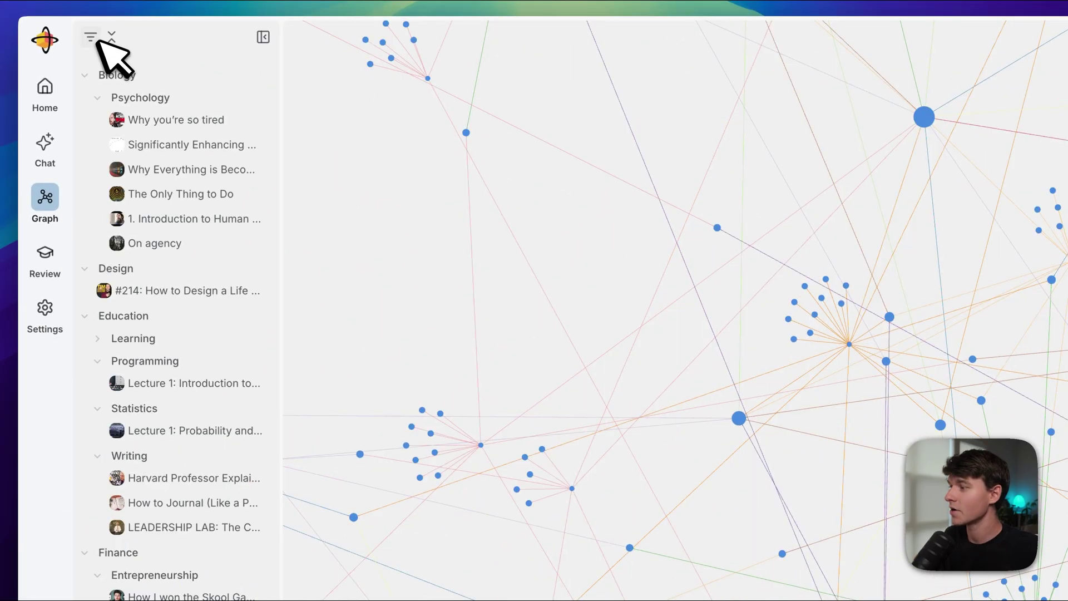
scroll(185, 313, "down", 10)
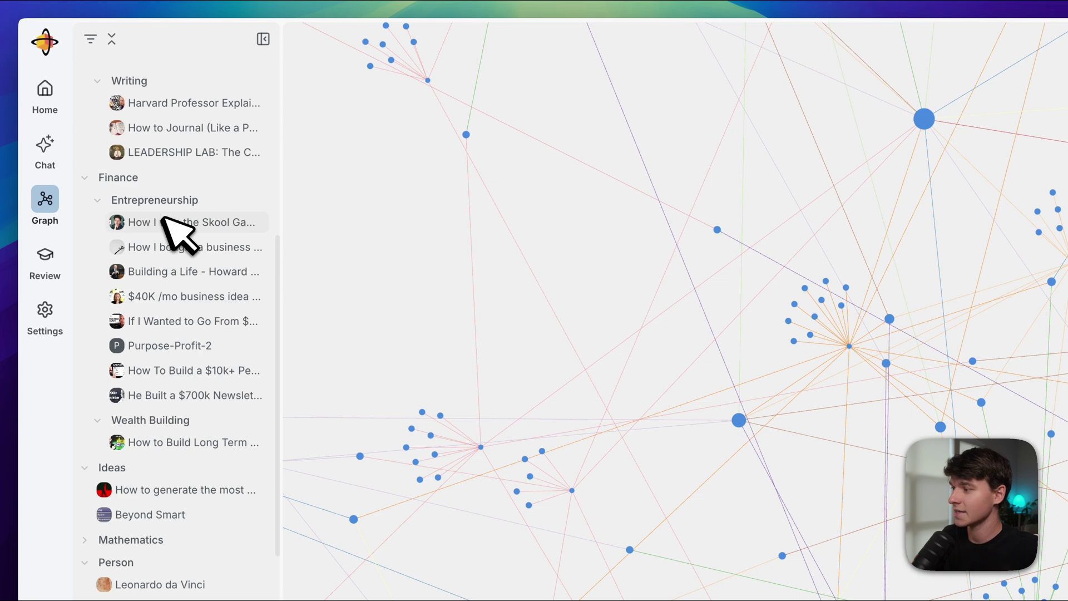
left_click(177, 274)
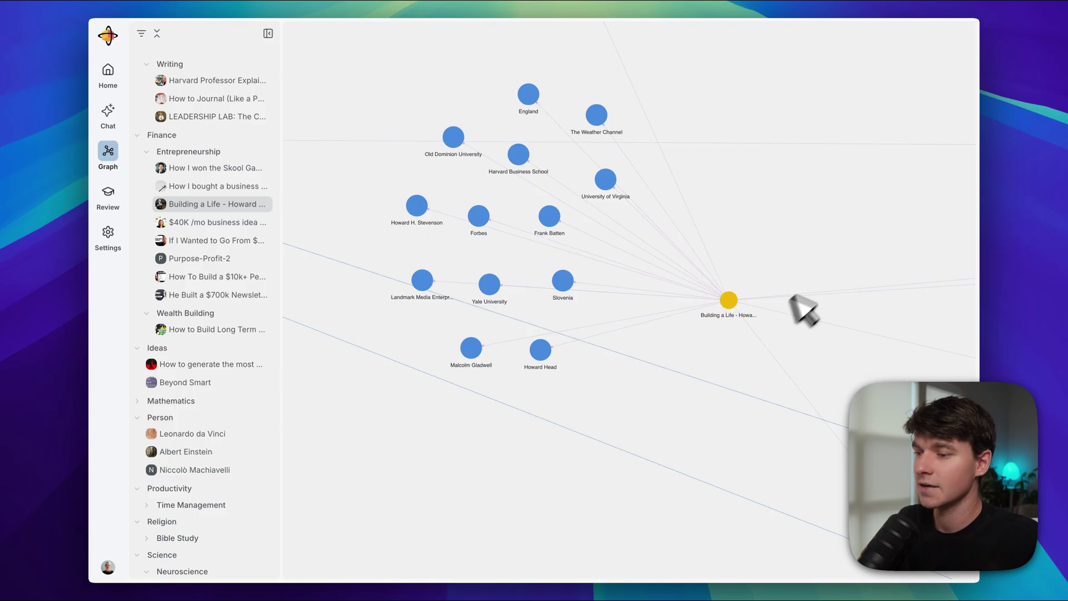
mouse_move(726, 295)
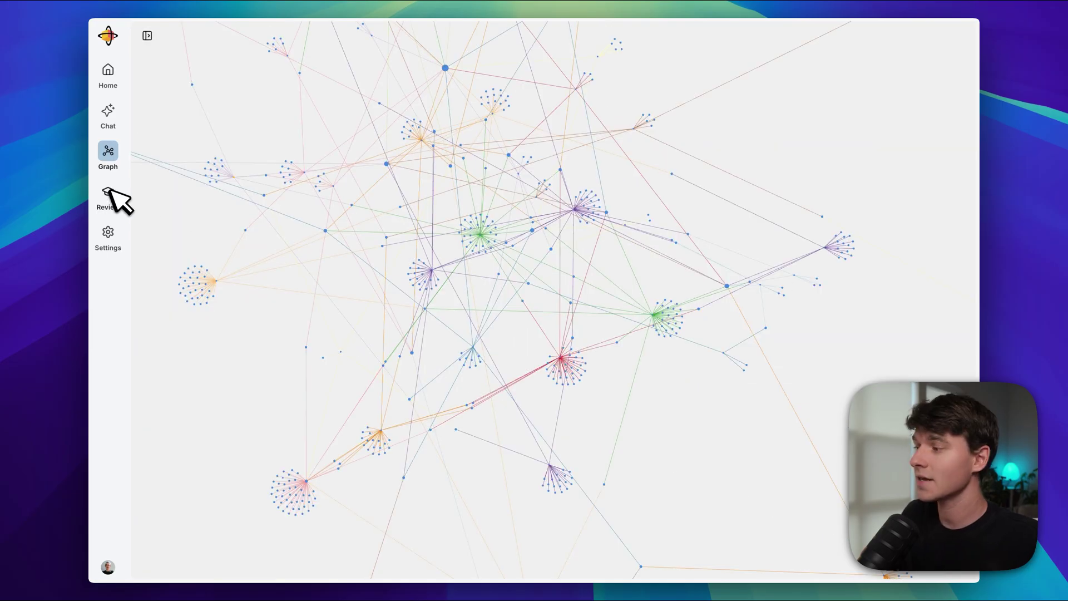
left_click(109, 192)
Go back to the saved-items grid and open the 'How to generate the most Creative Ideas' page.
scroll(341, 298, "down", 2)
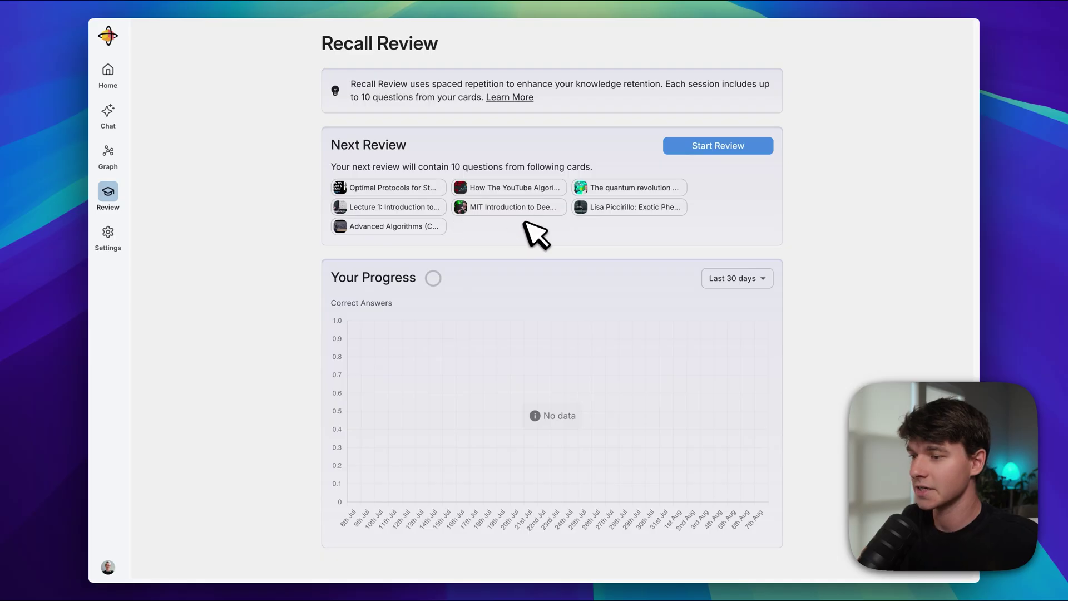
left_click(108, 72)
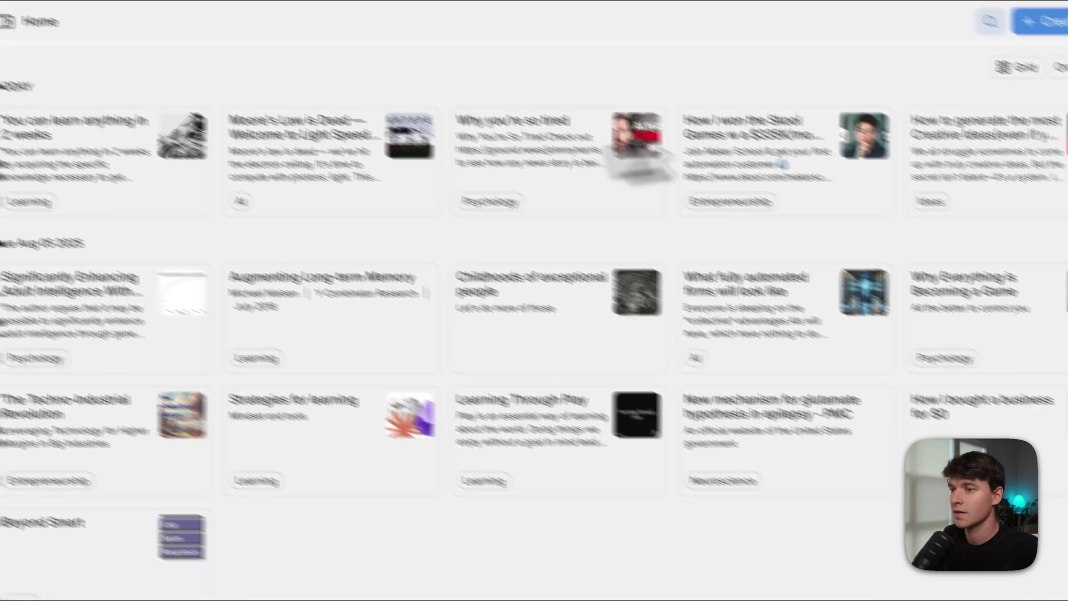
left_click(909, 122)
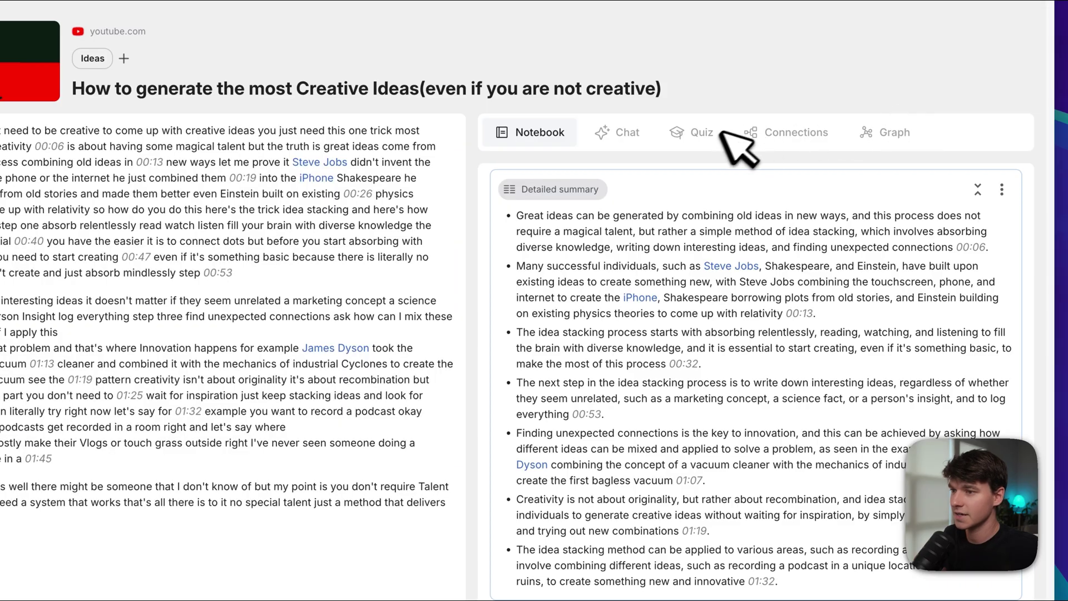
Generate five quiz questions for the video, review them, and start a review session.
left_click(699, 136)
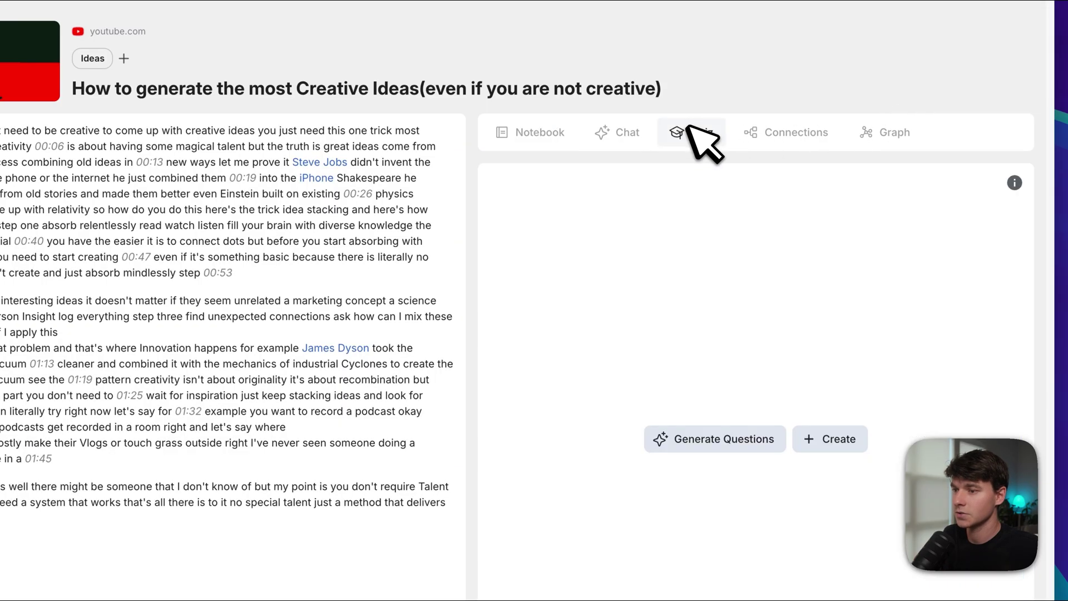
left_click(738, 434)
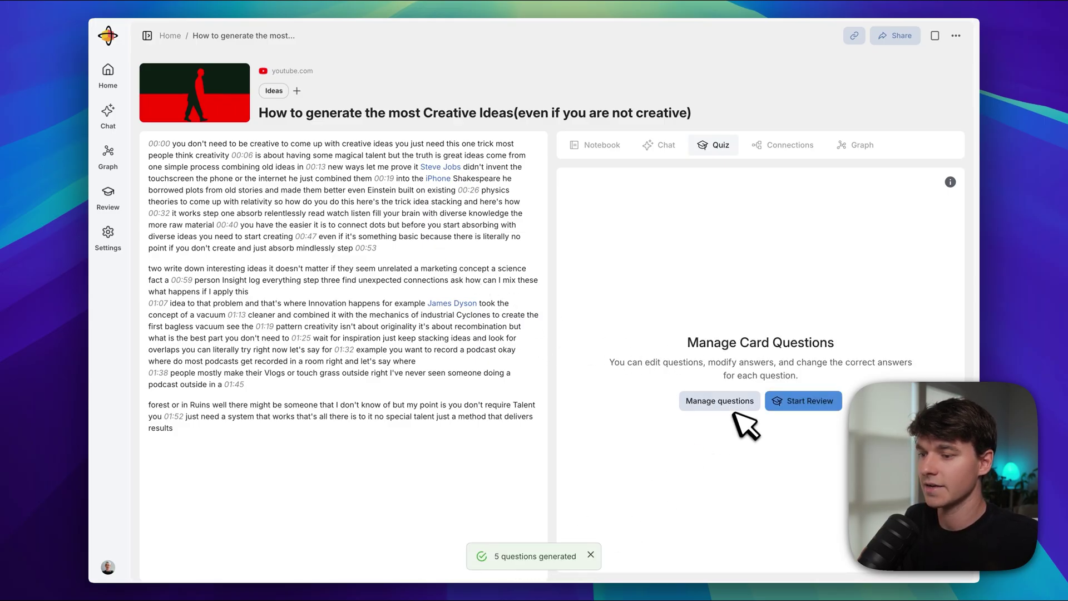
left_click(743, 402)
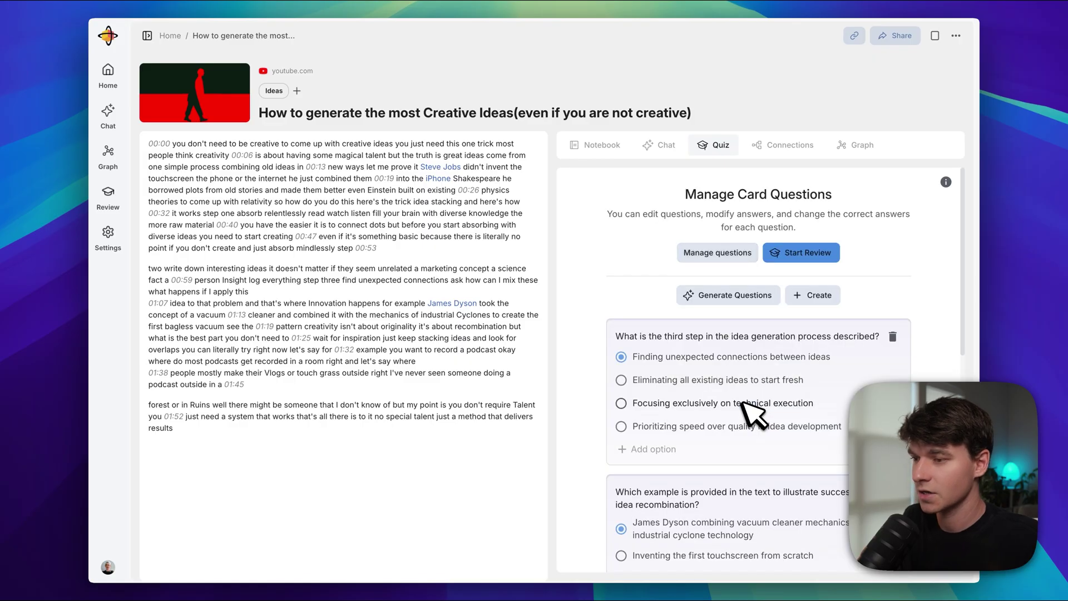
scroll(729, 410, "down", 5)
scroll(806, 382, "up", 5)
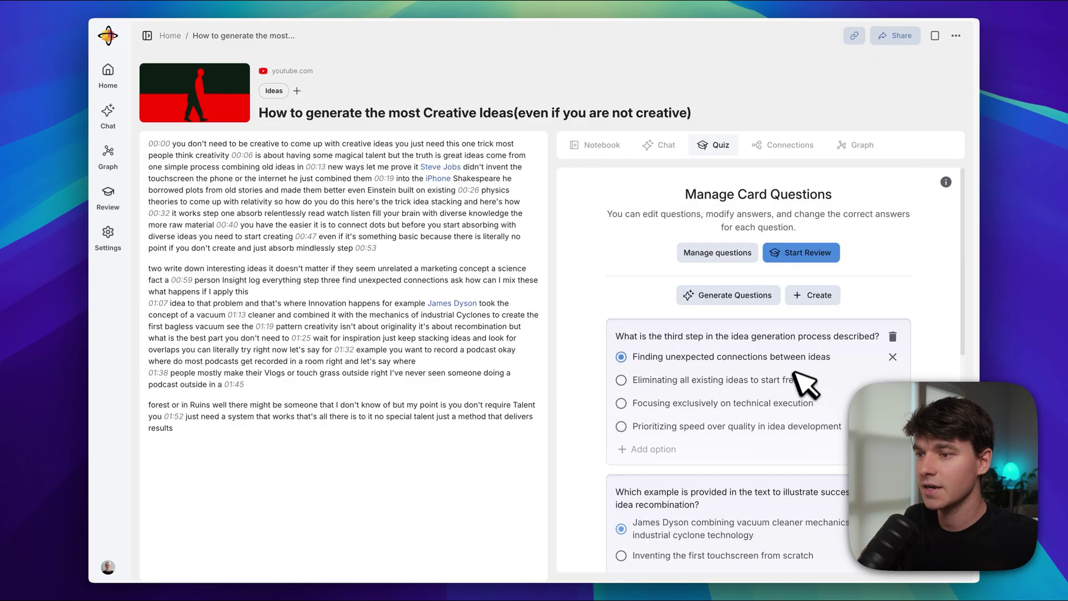
left_click(796, 253)
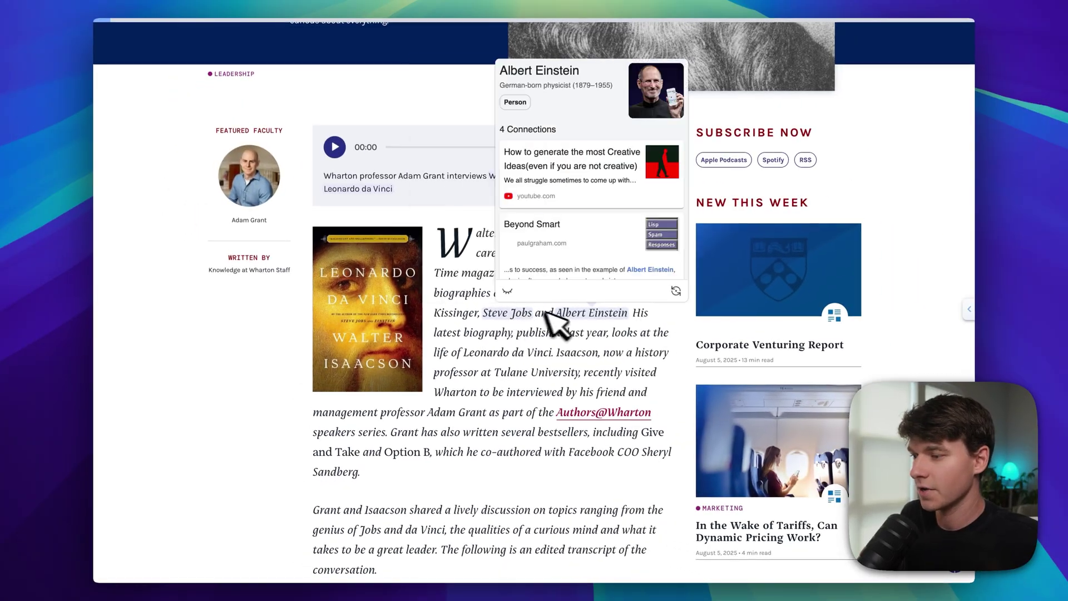
scroll(579, 345, "down", 12)
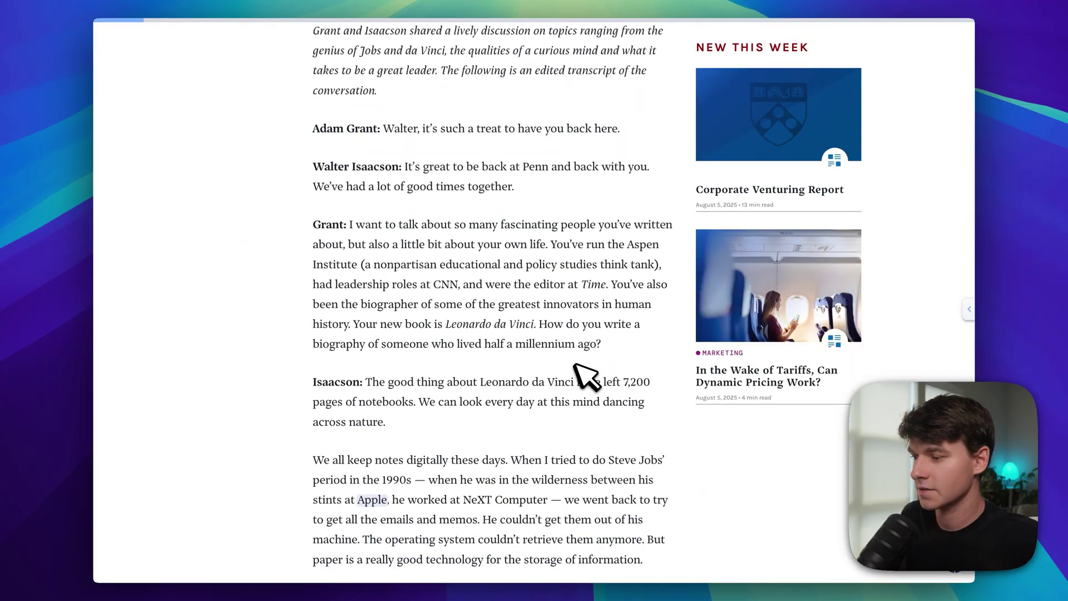
mouse_move(376, 357)
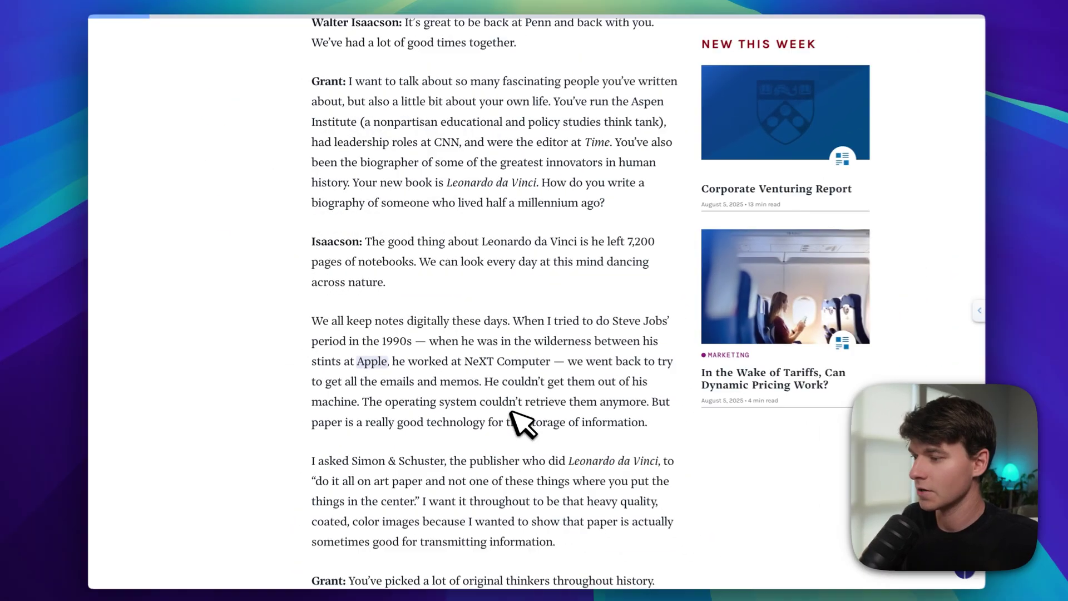
scroll(520, 421, "down", 4)
scroll(510, 413, "down", 2)
mouse_move(491, 344)
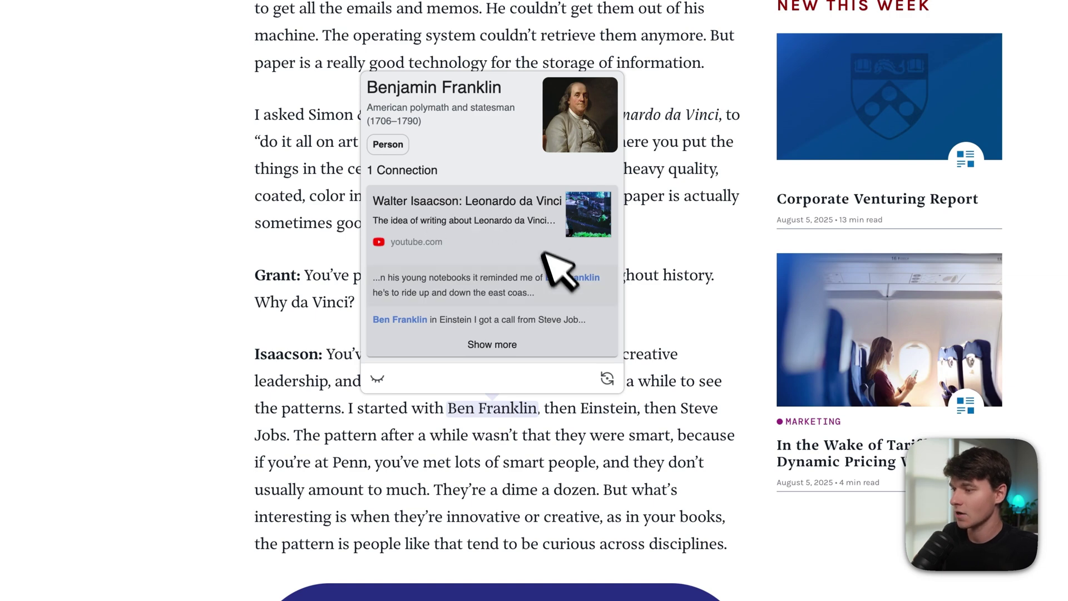
scroll(557, 389, "down", 10)
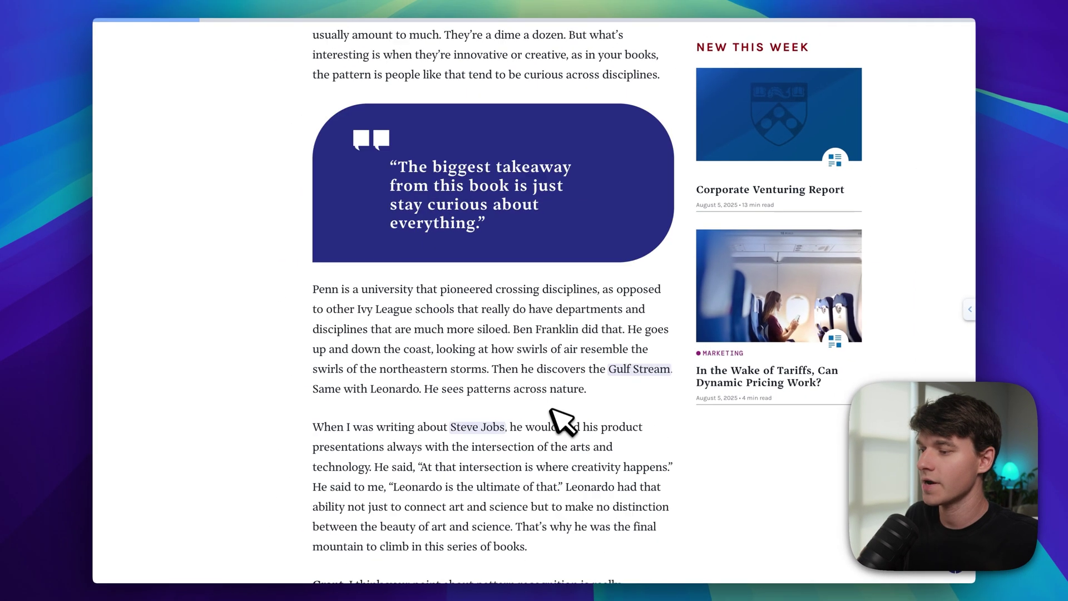
mouse_move(477, 207)
scroll(495, 351, "down", 5)
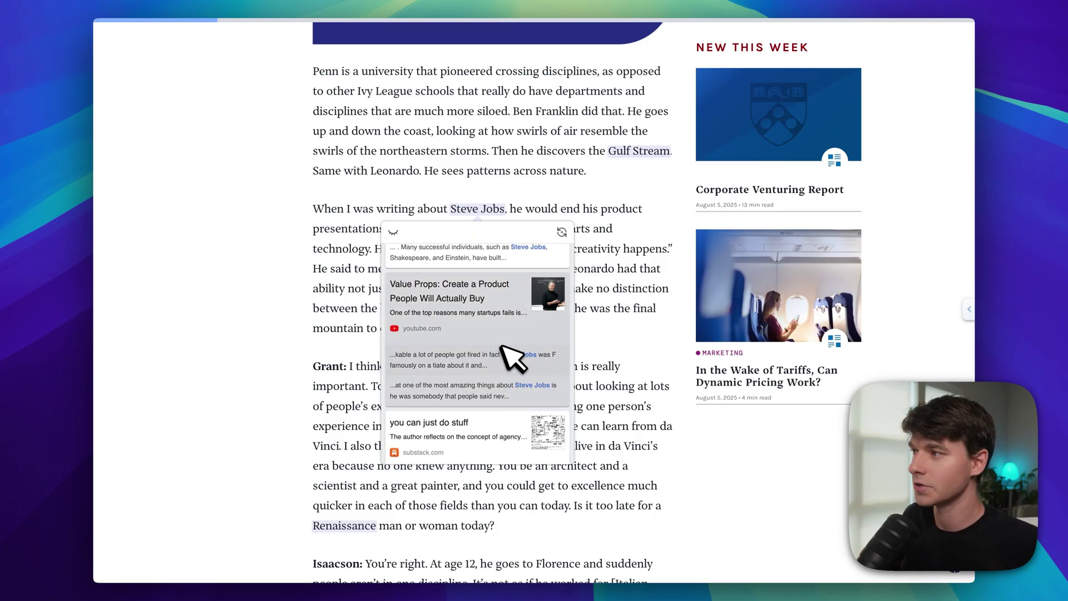
scroll(553, 298, "up", 5)
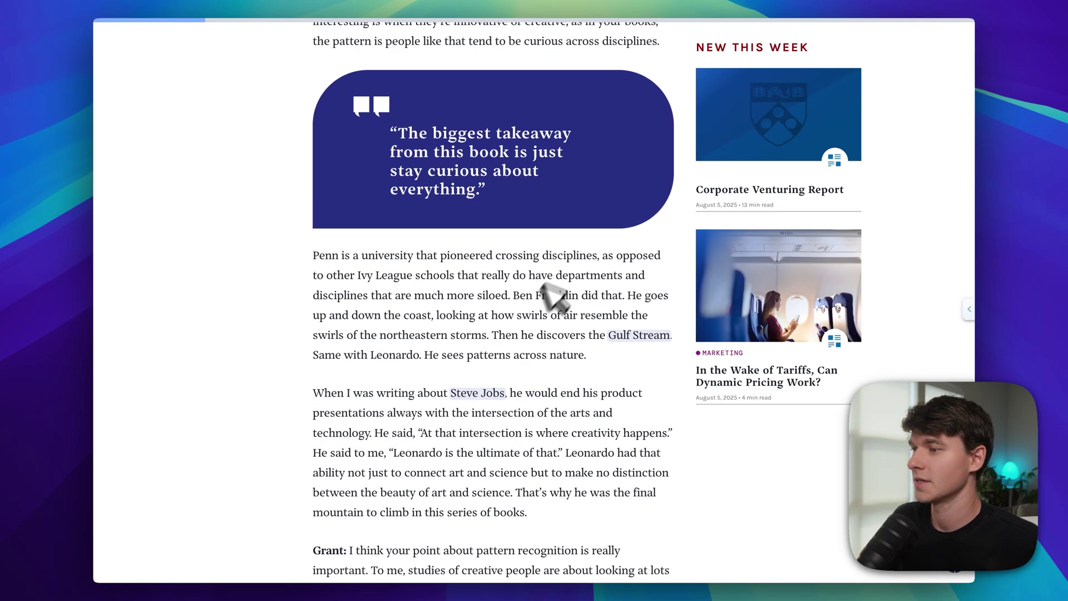
scroll(532, 273, "down", 4)
mouse_move(489, 236)
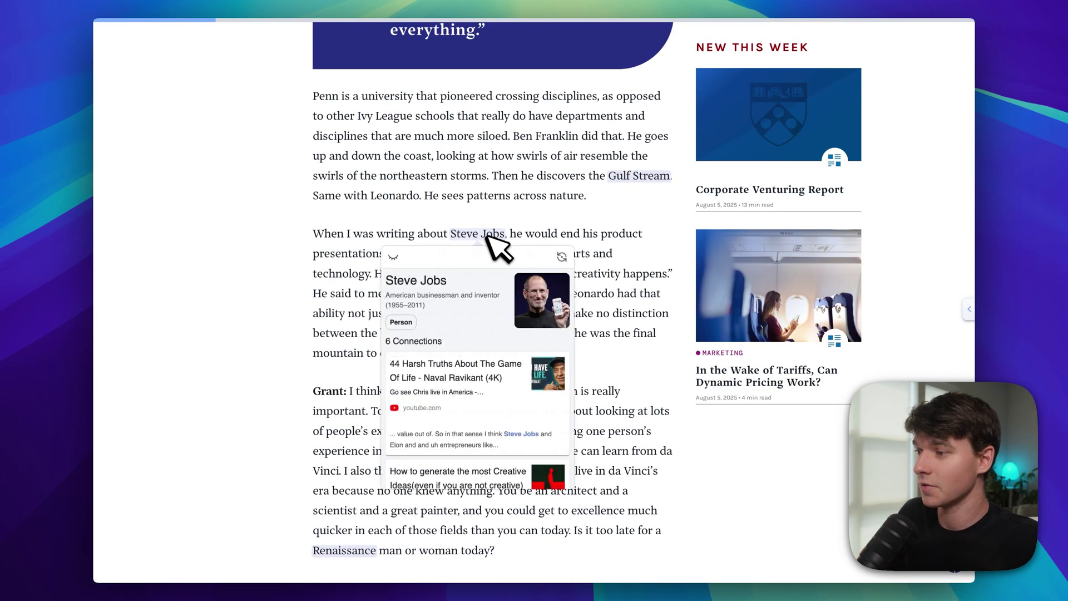
mouse_move(628, 179)
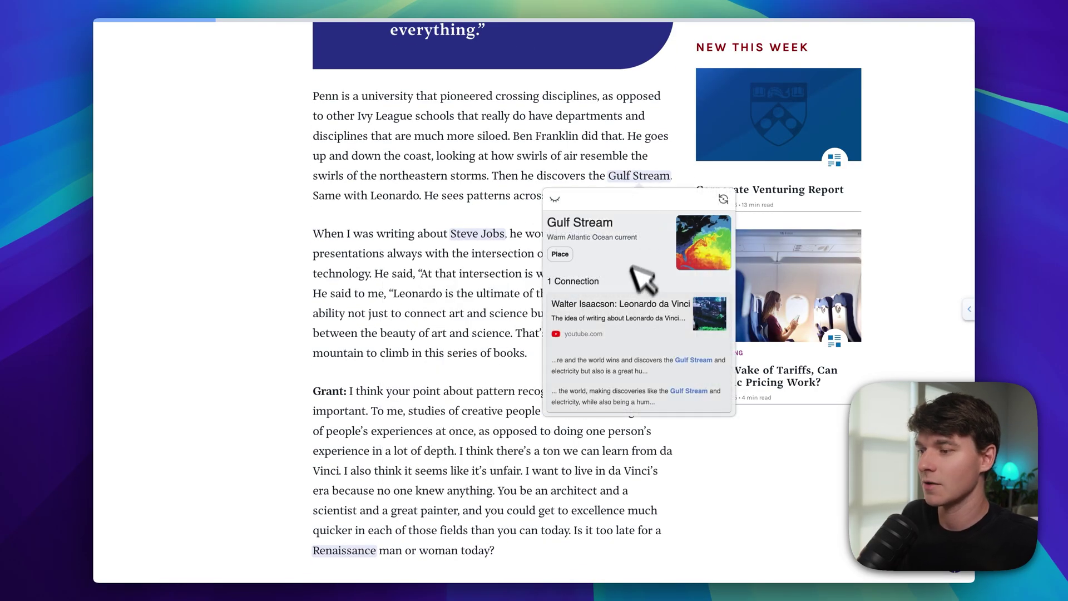
scroll(616, 333, "down", 9)
mouse_move(363, 75)
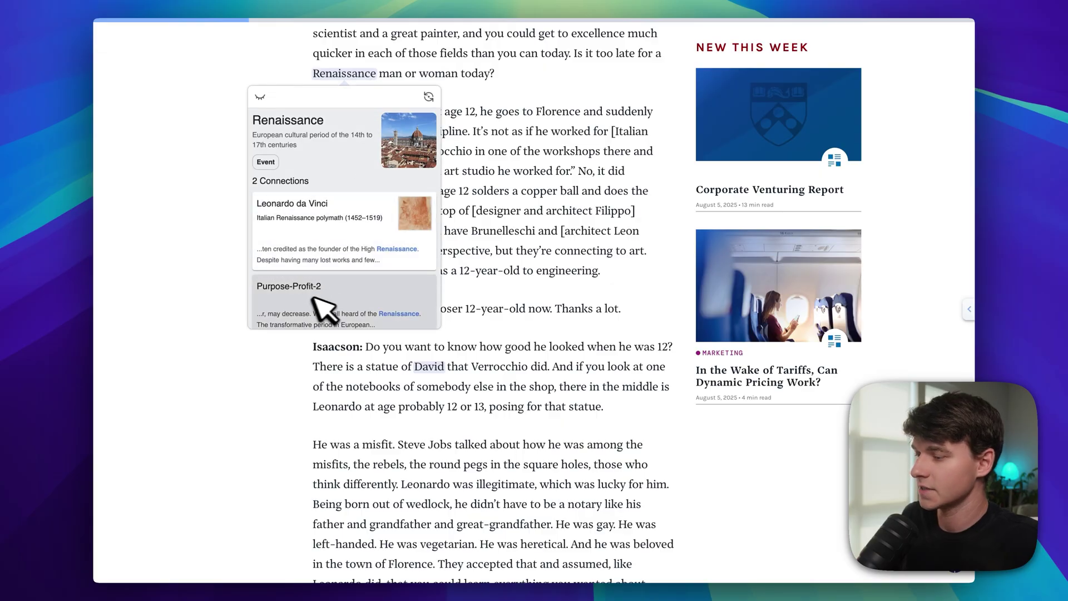
scroll(349, 316, "down", 1)
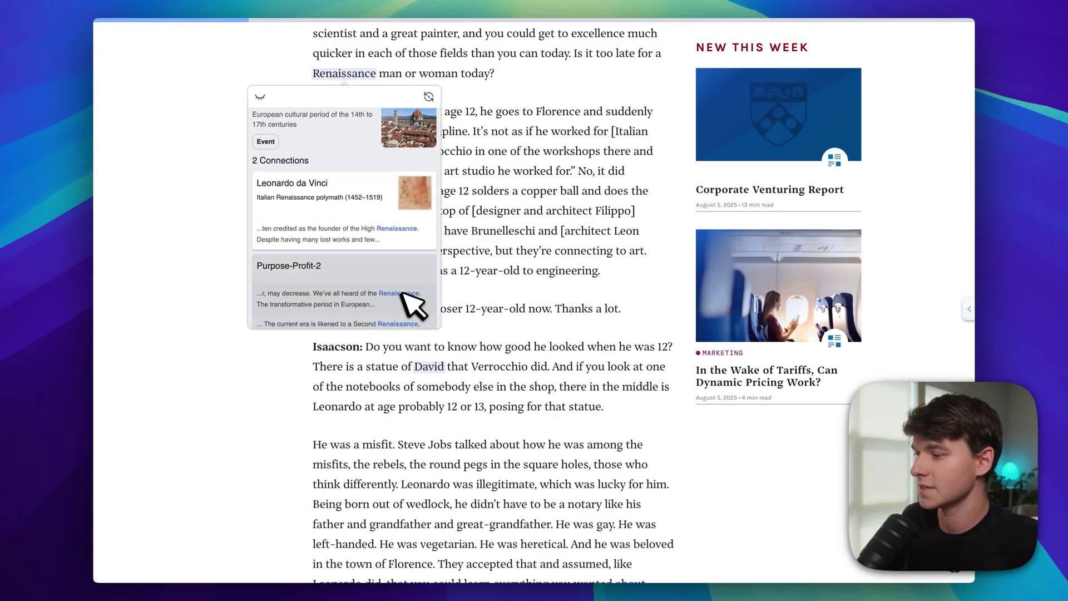
scroll(394, 307, "down", 1)
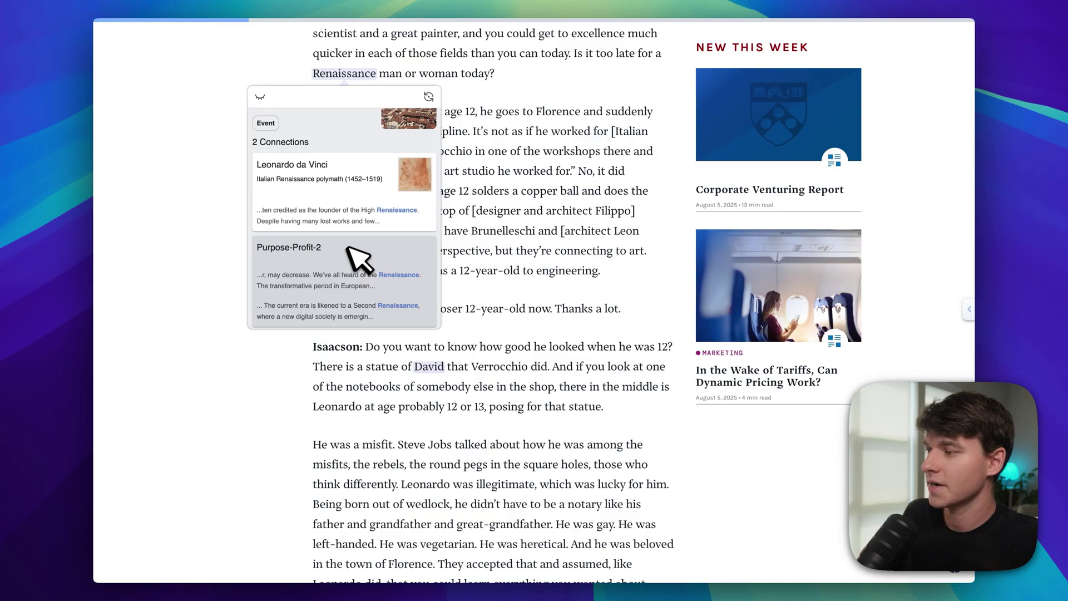
scroll(358, 257, "up", 3)
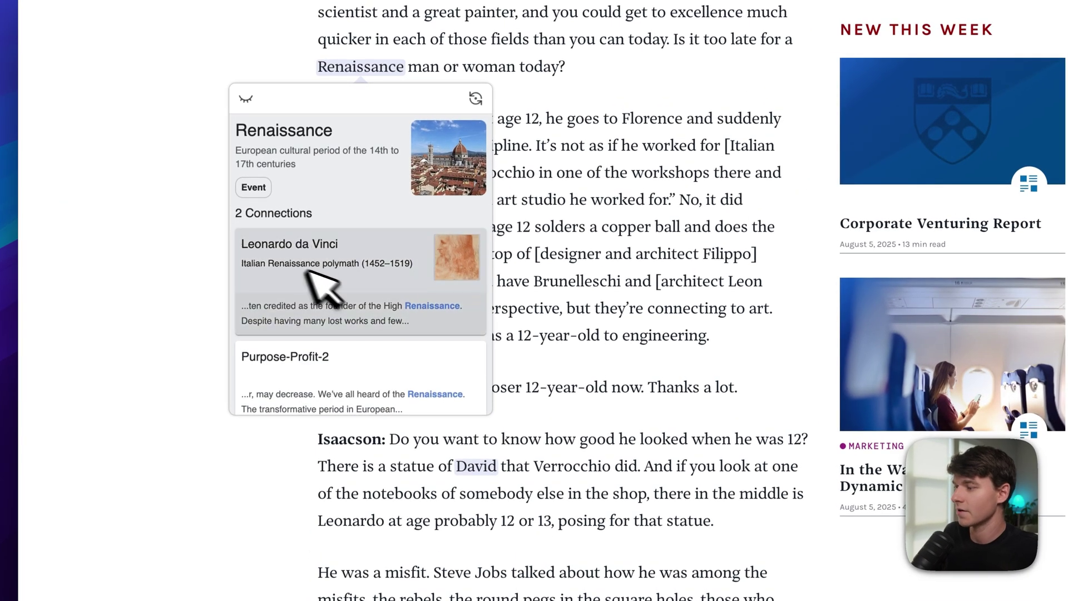
scroll(345, 301, "down", 3)
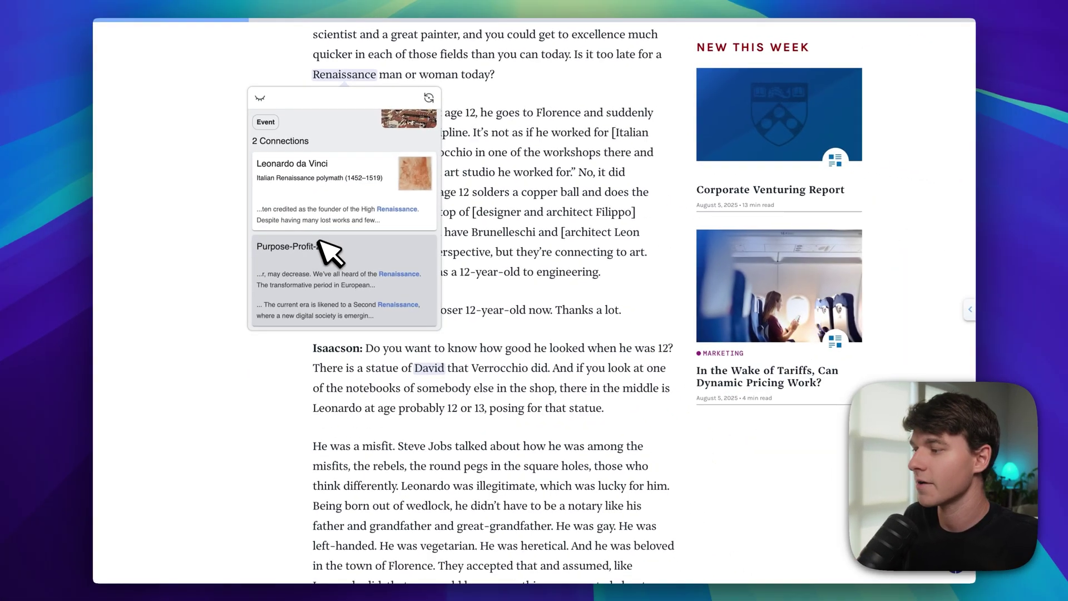
scroll(345, 250, "up", 10)
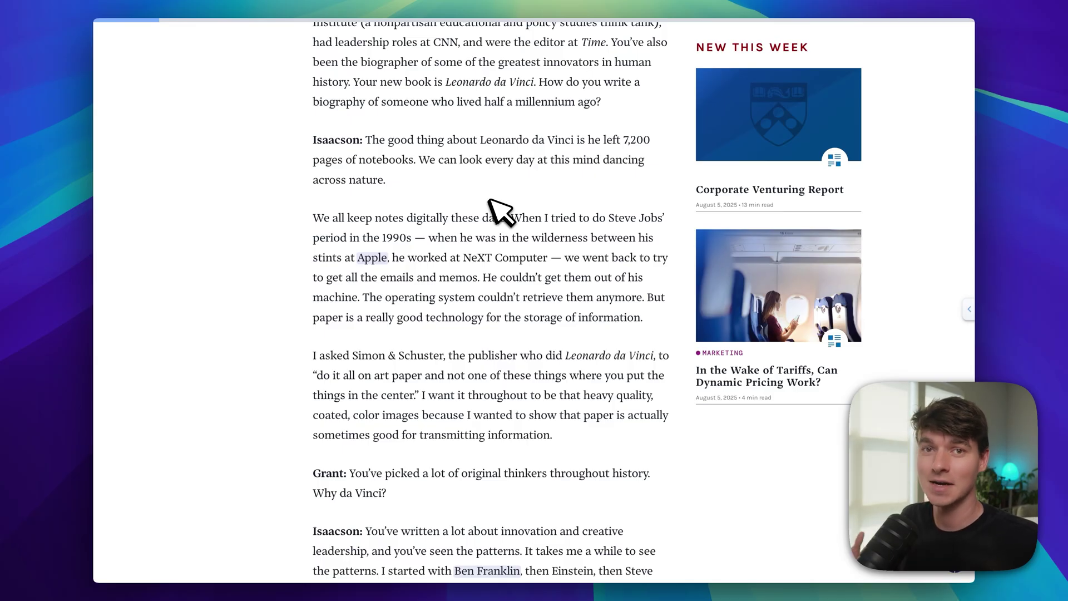
scroll(500, 212, "up", 12)
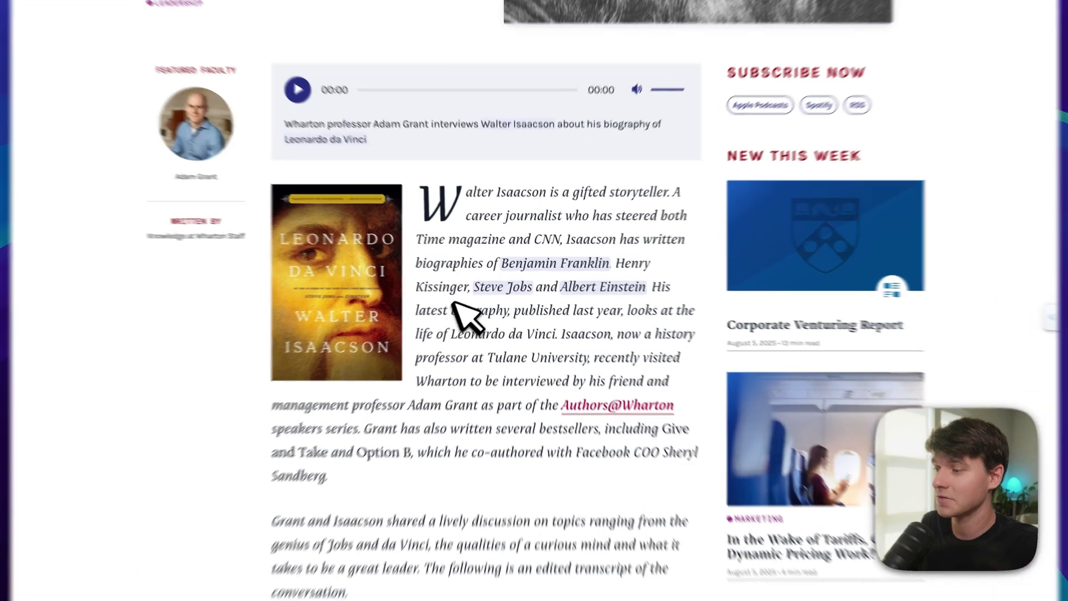
scroll(477, 323, "down", 4)
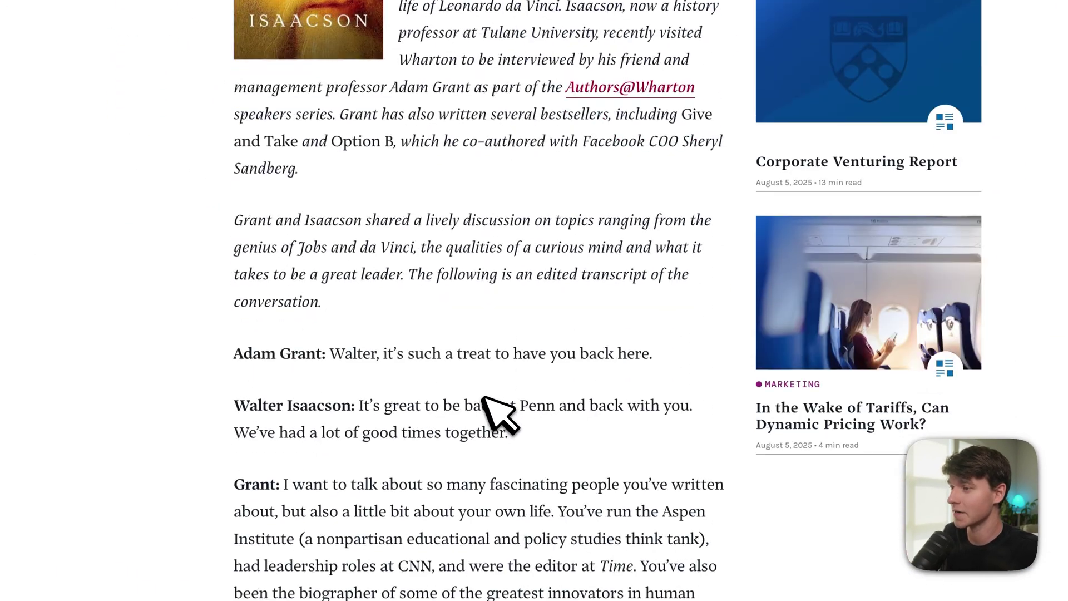
scroll(487, 397, "up", 2)
scroll(499, 295, "up", 3)
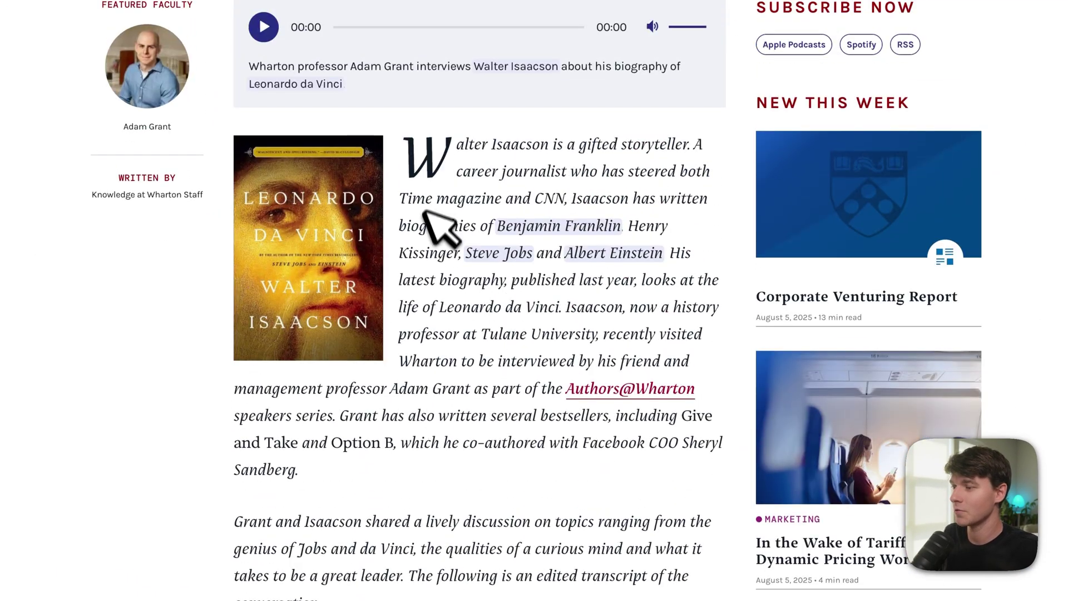
mouse_move(640, 254)
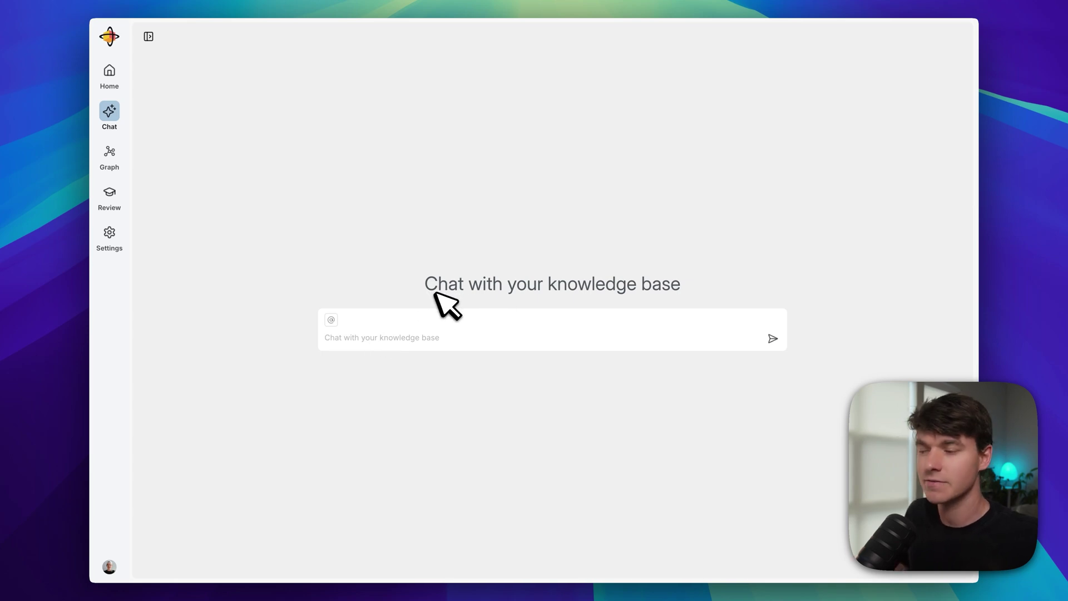
Put the cursor in the empty 'Chat with your knowledge base' question box.
left_click(385, 335)
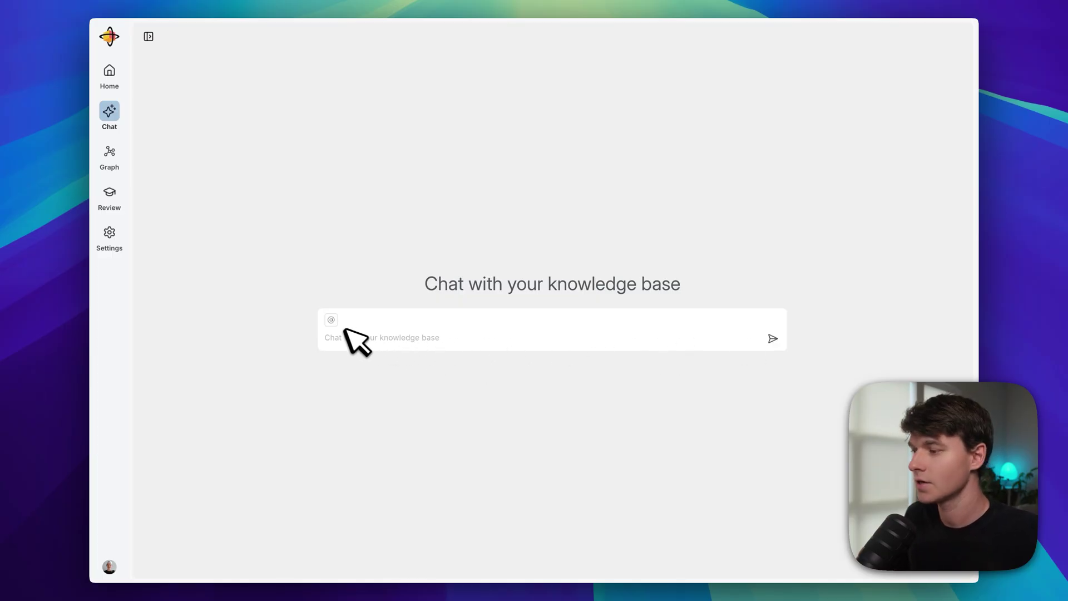
left_click(331, 320)
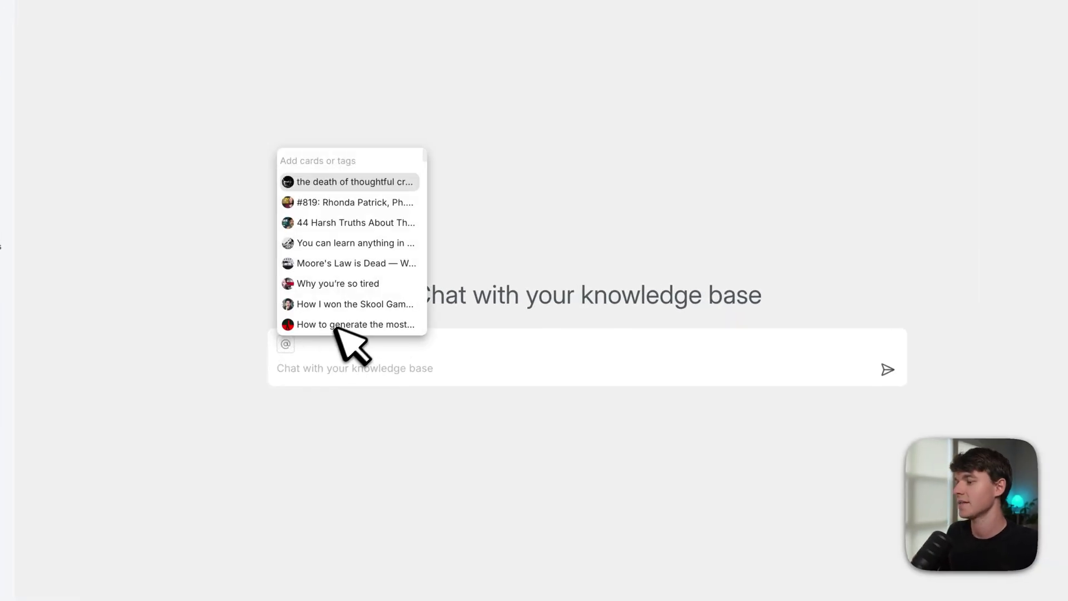
scroll(318, 241, "down", 5)
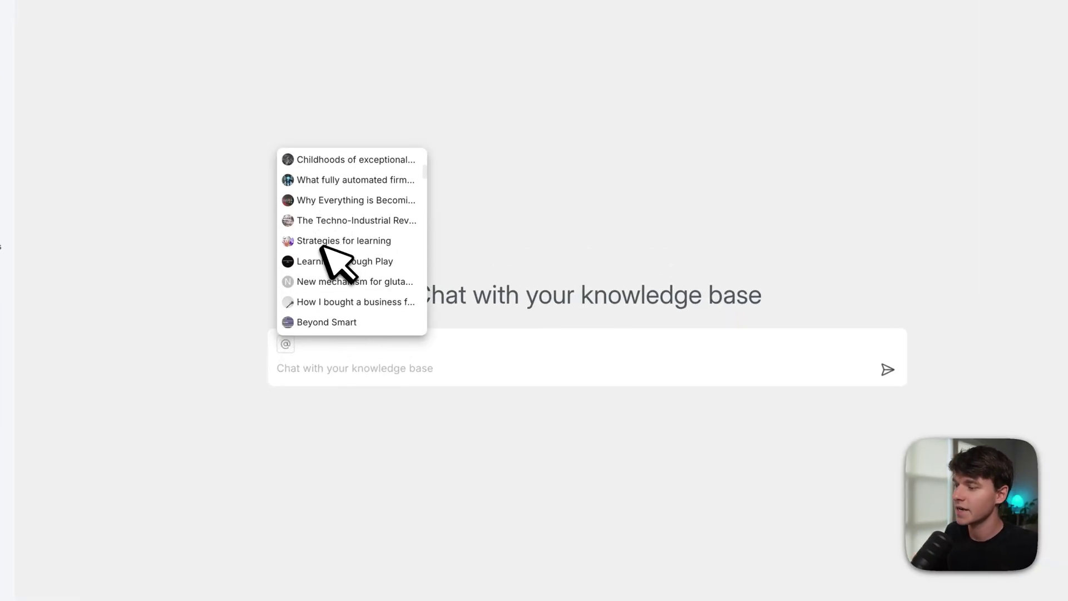
scroll(322, 234, "up", 5)
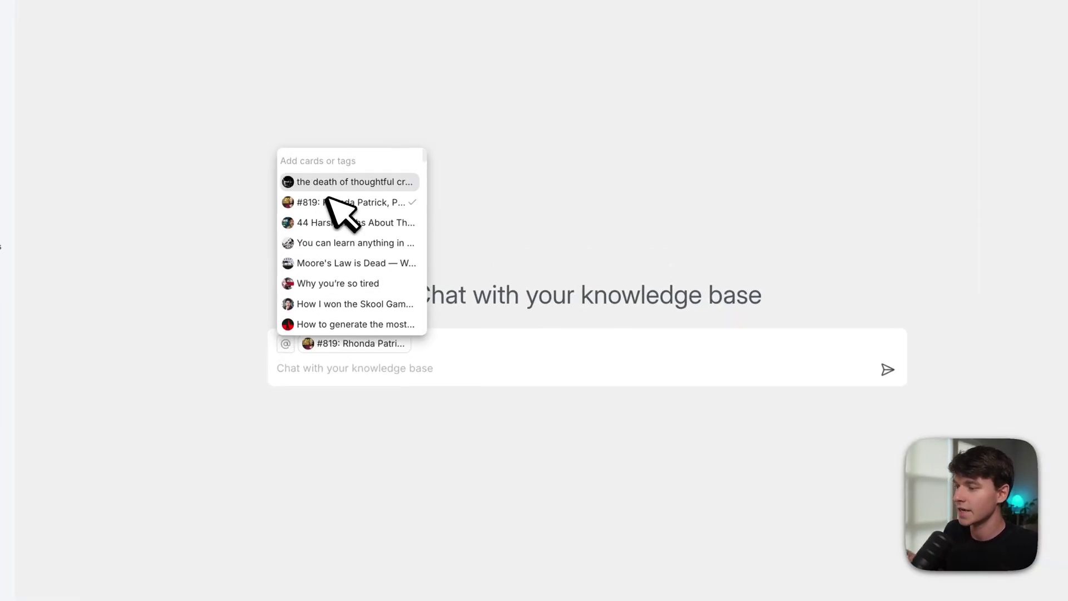
left_click(320, 262)
left_click(327, 223)
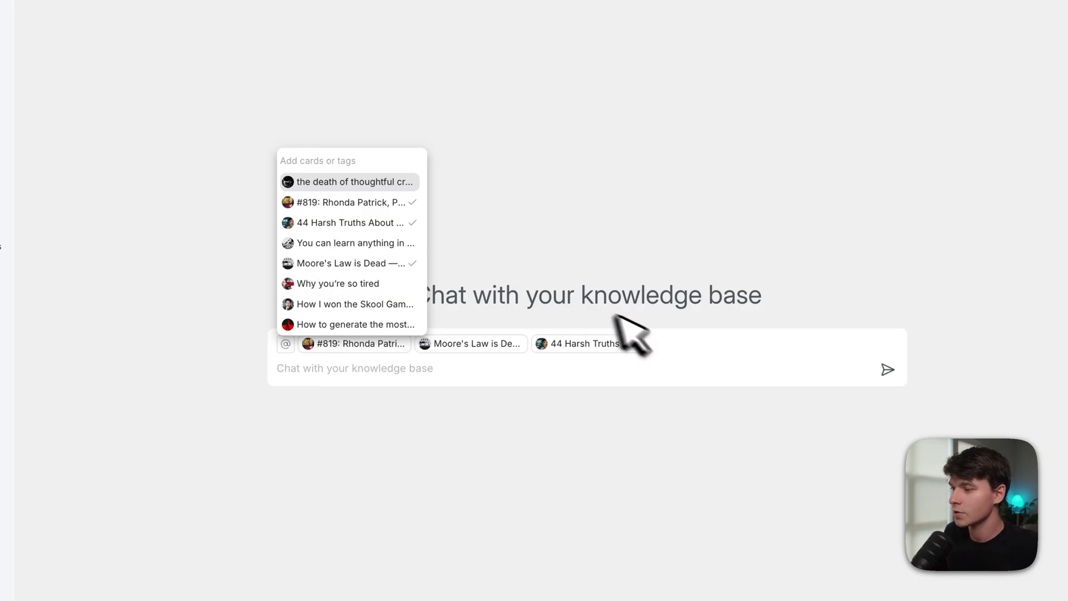
left_click(429, 365)
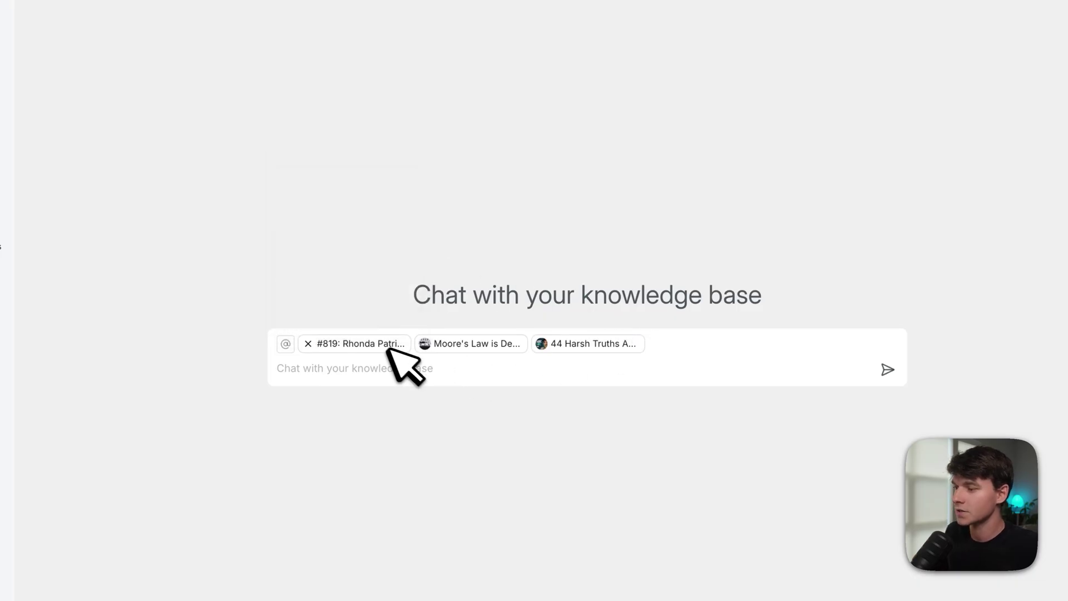
left_click(308, 343)
left_click(308, 344)
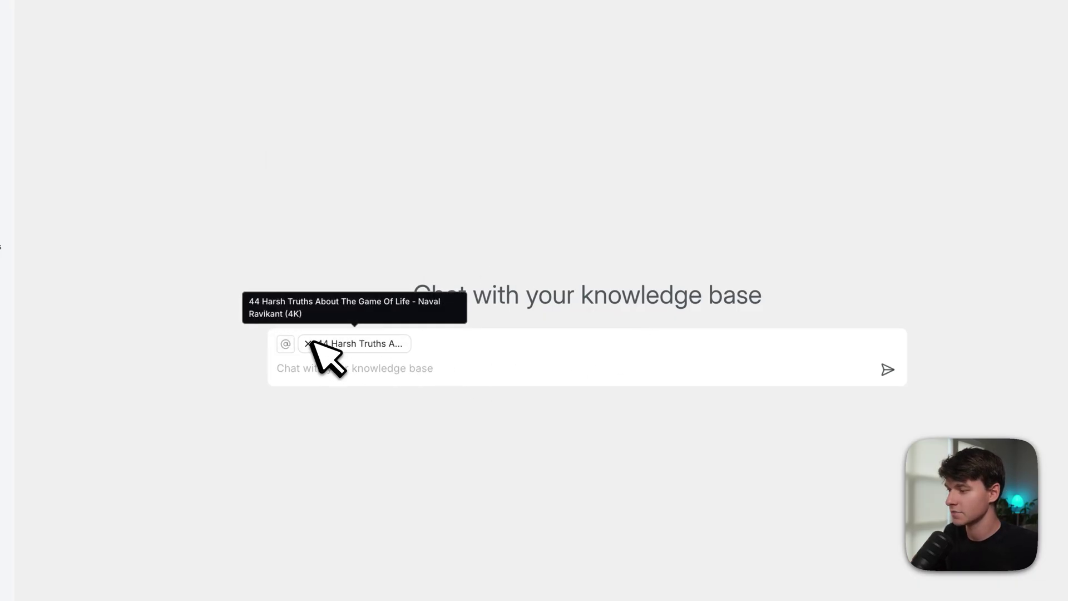
left_click(309, 343)
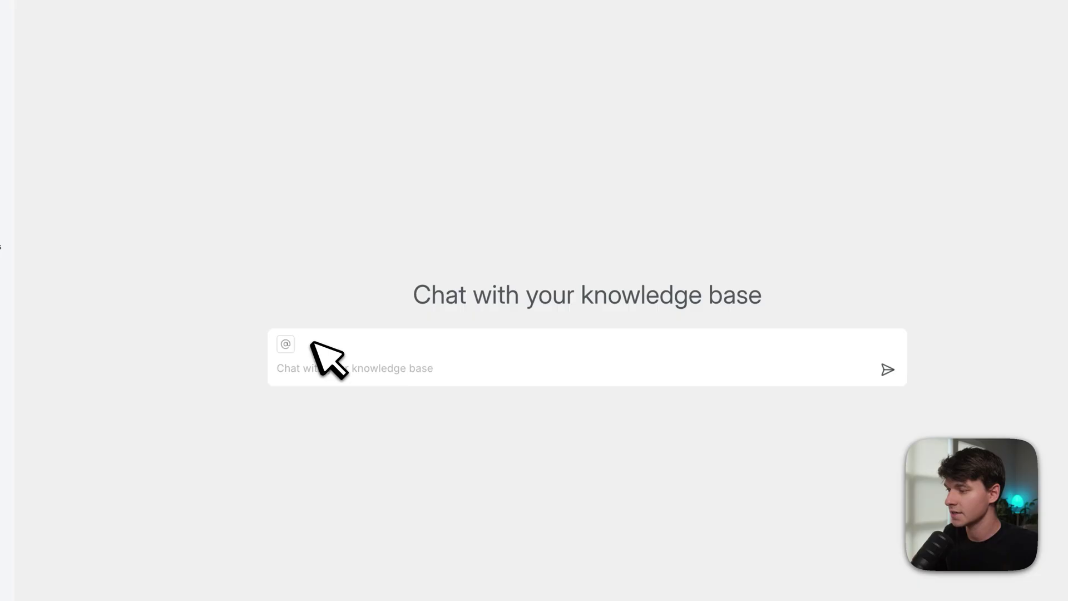
left_click(333, 369)
type("What are some insights or tips that I can implement from note about sleep?")
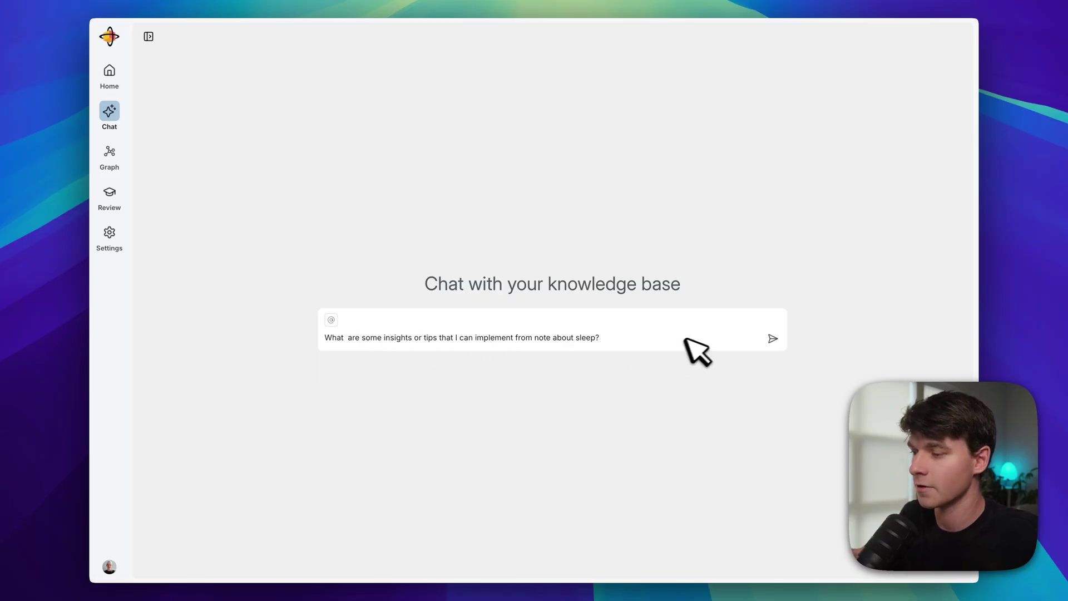
Change the question to ask about 'my note about sleep' and send it.
left_click(534, 338)
type("my")
left_click(772, 338)
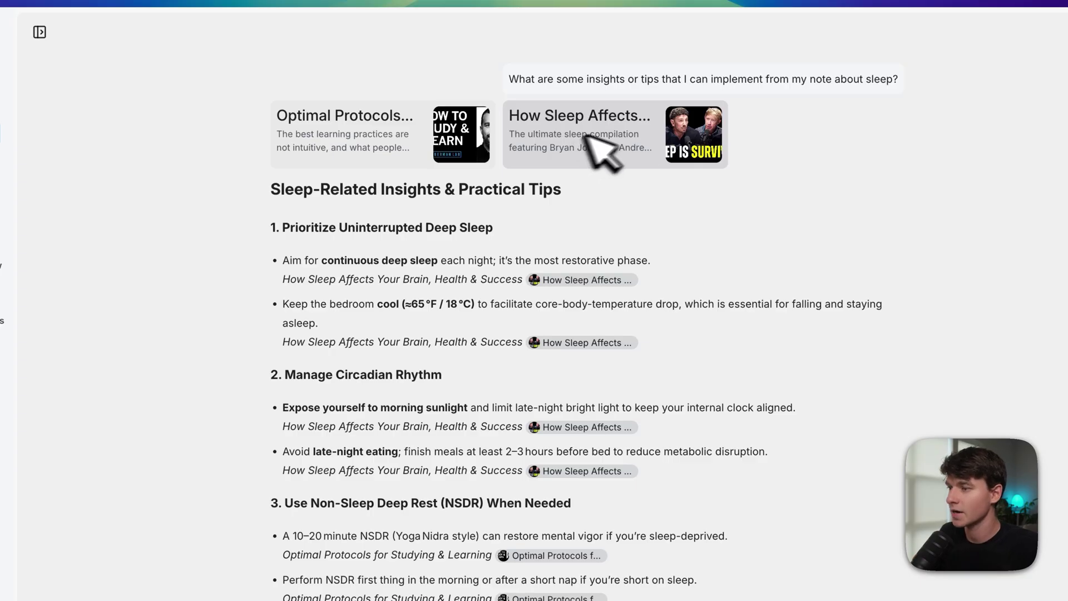
Read through the nine cited sleep tips and Takeaway, then start a new chat.
scroll(618, 156, "down", 3)
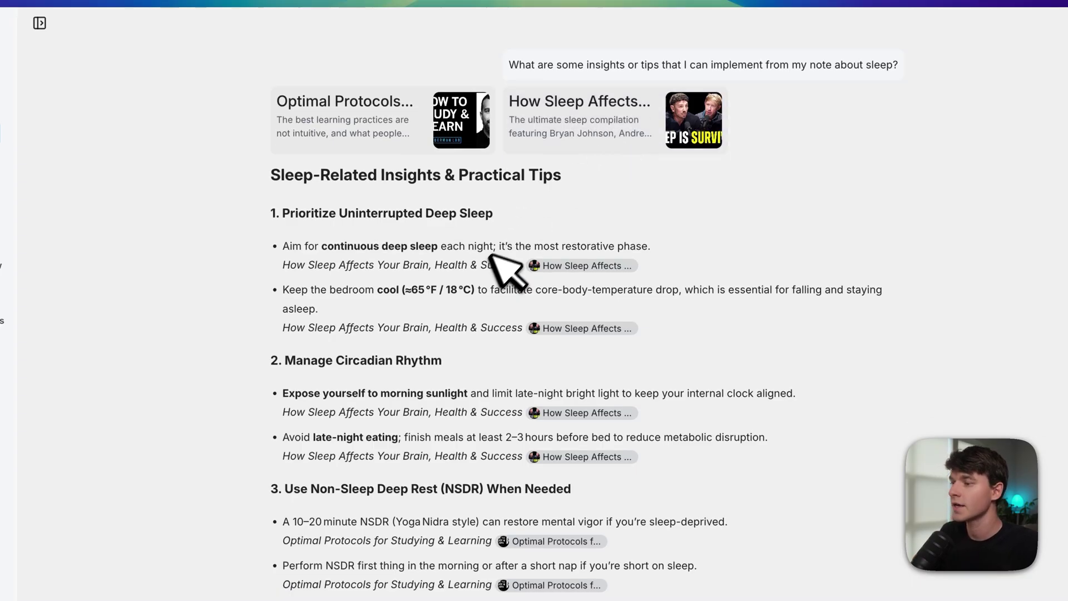
left_click_drag(261, 55, 379, 580)
left_click(314, 281)
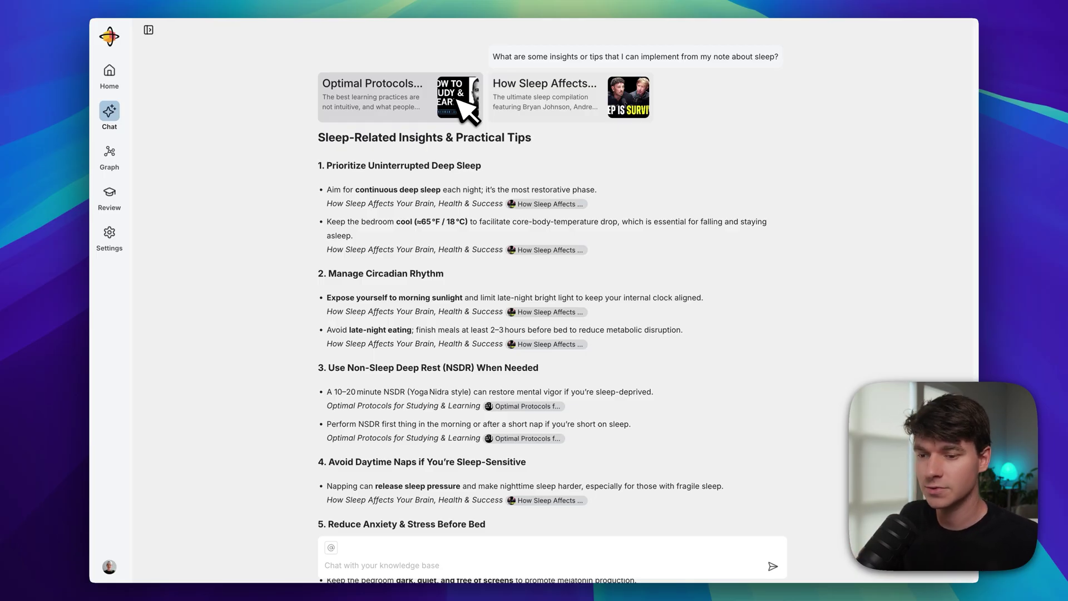
scroll(458, 99, "up", 1)
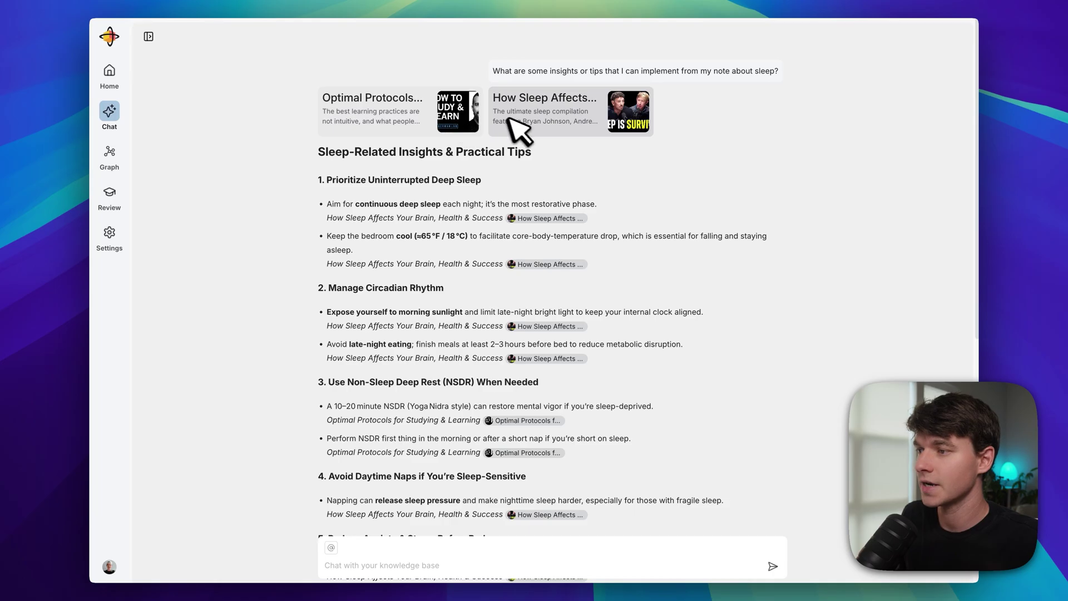
scroll(356, 170, "down", 10)
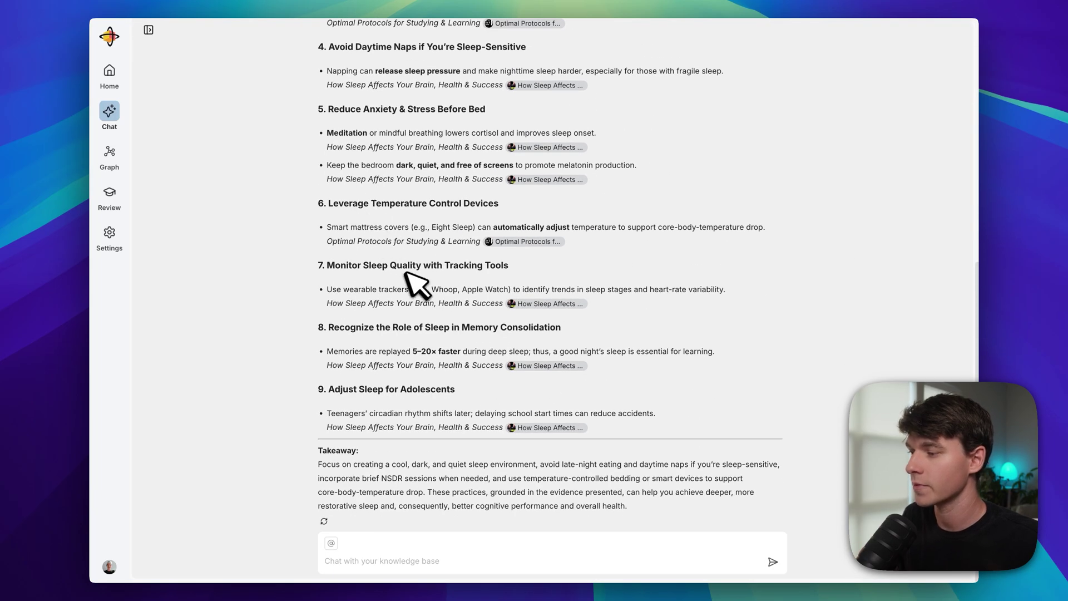
key("super+n")
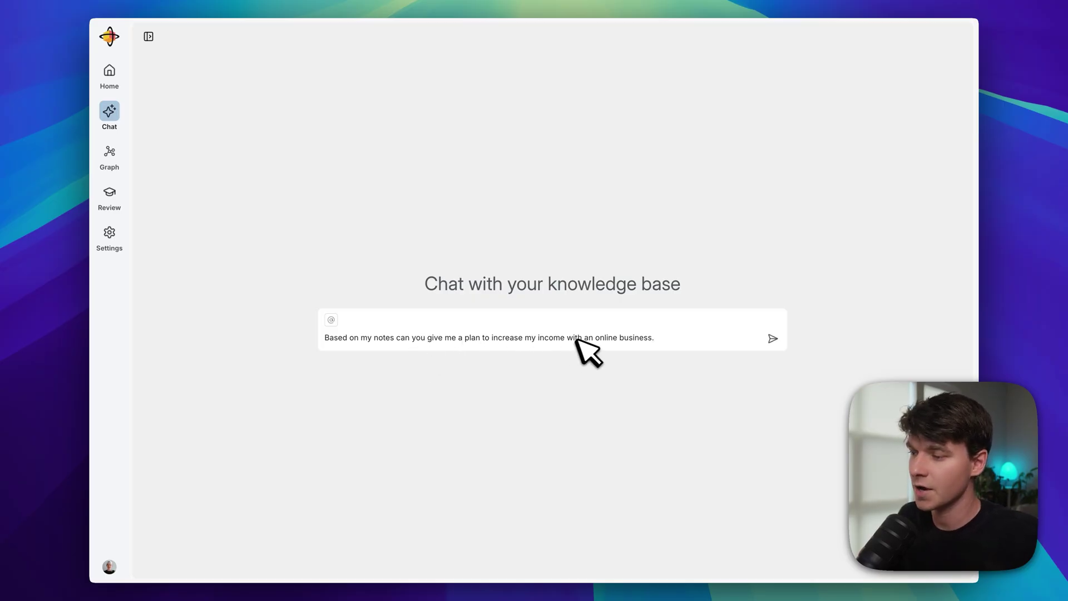
Send the online-business income question and read through its timestamp-cited answer.
left_click(774, 339)
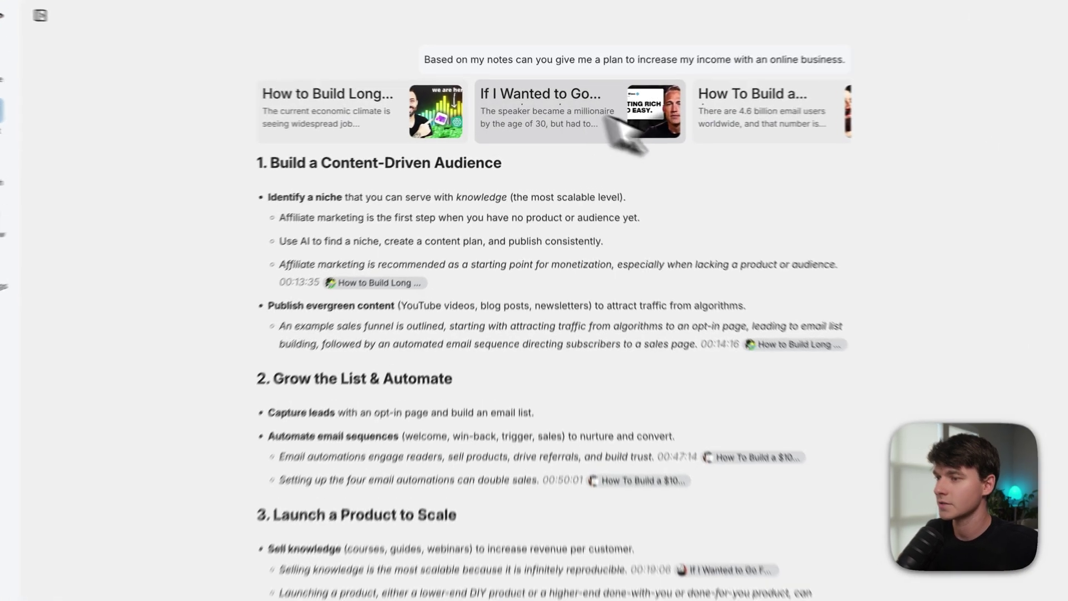
scroll(605, 325, "down", 5)
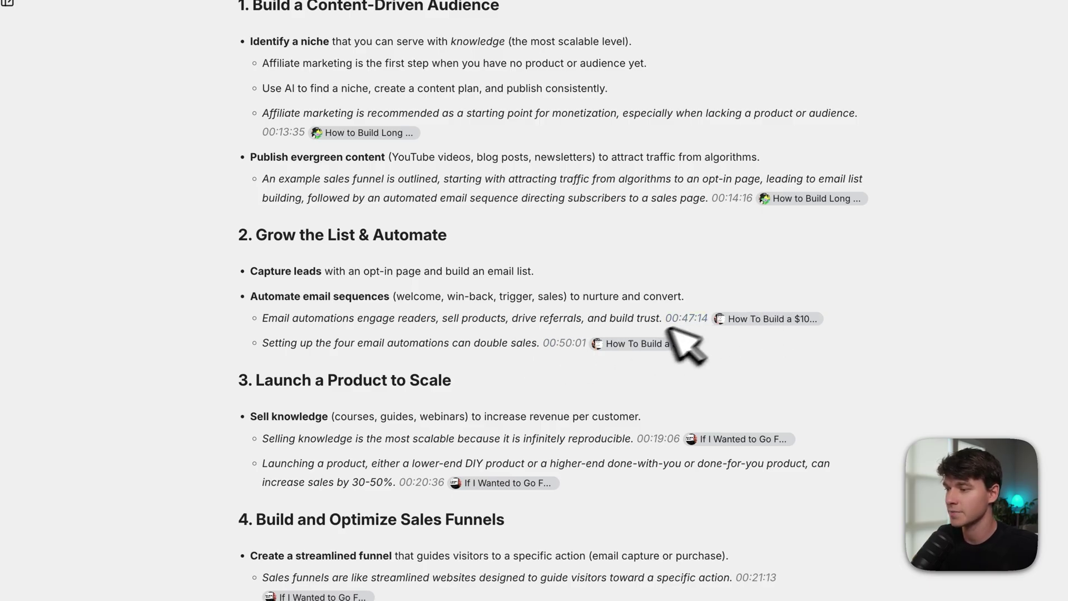
scroll(384, 373, "down", 6)
scroll(423, 356, "up", 6)
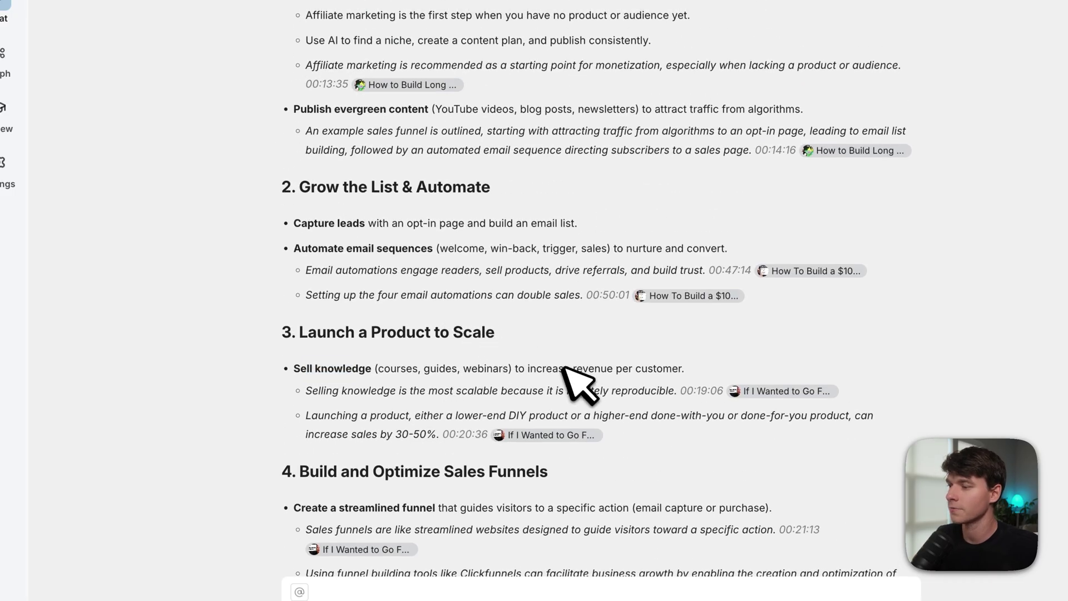
scroll(581, 378, "up", 3)
scroll(362, 234, "down", 5)
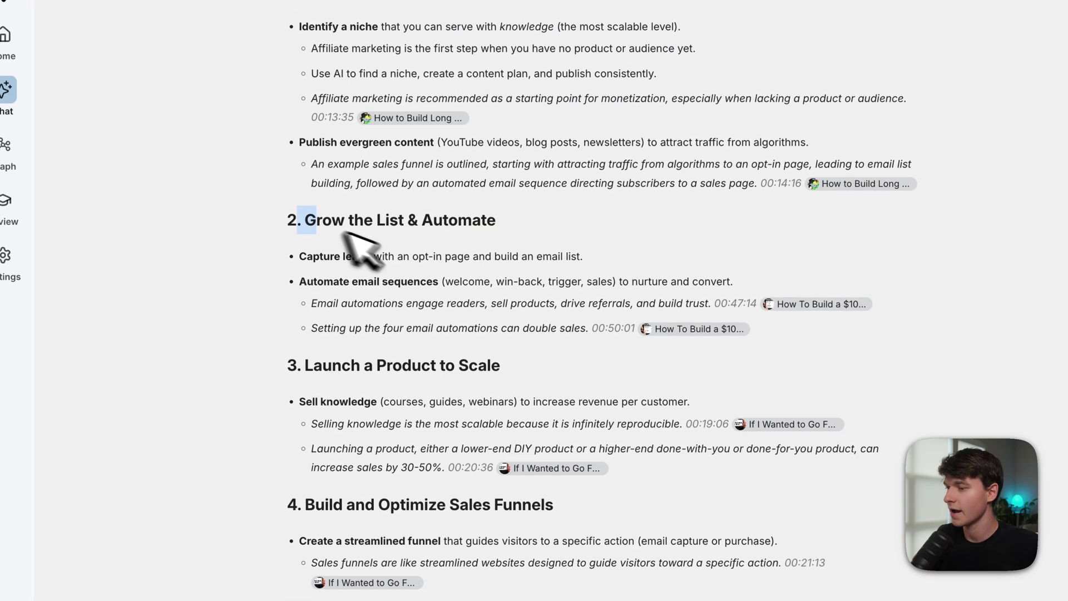
left_click_drag(316, 219, 282, 213)
scroll(389, 334, "down", 5)
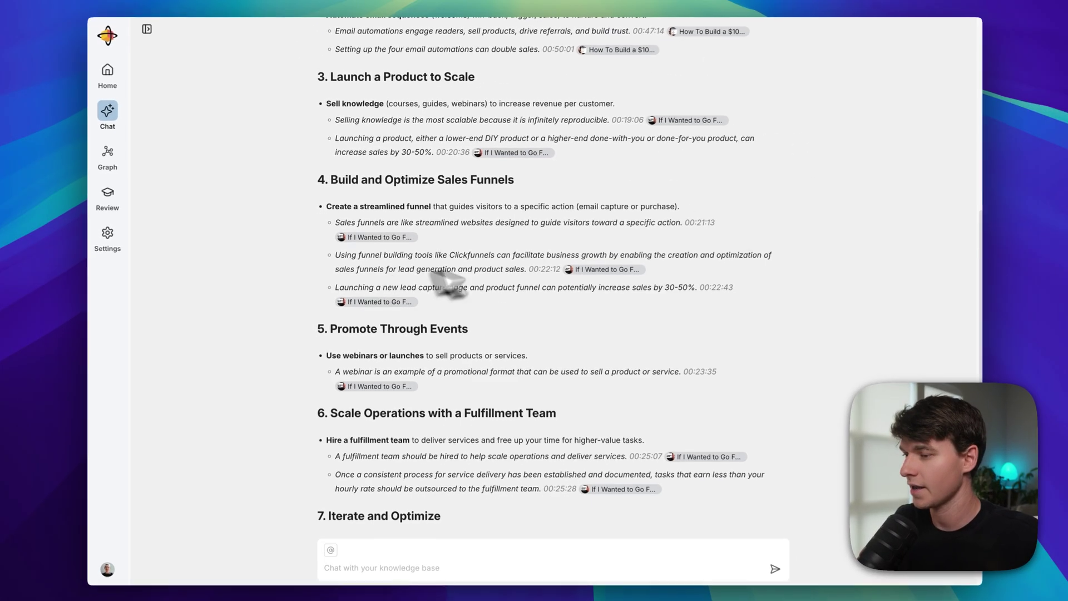
scroll(586, 305, "down", 3)
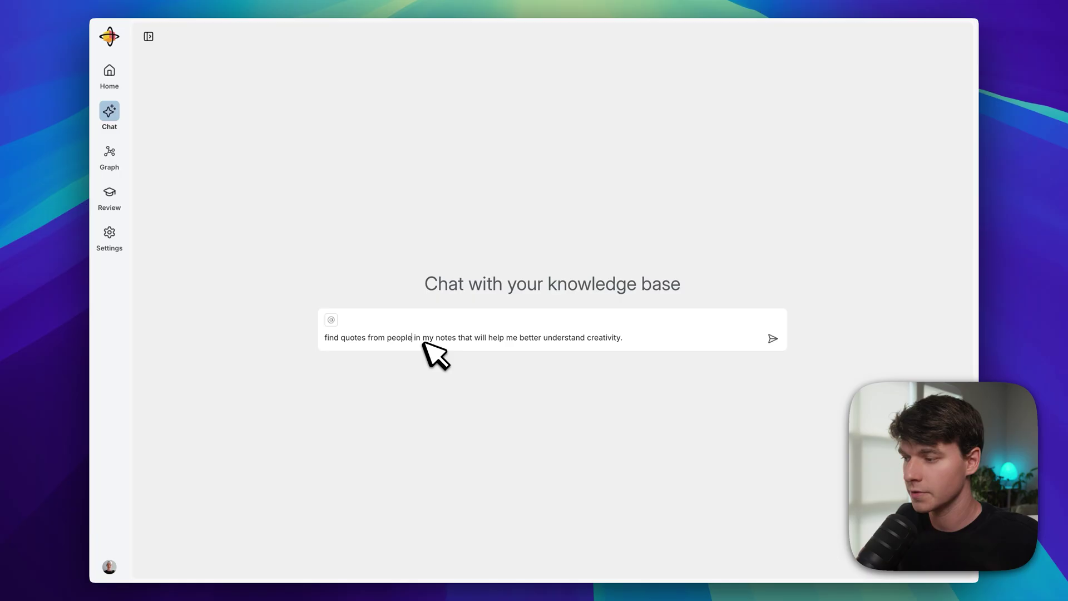
Send the creativity-quotes question and scroll through the cited 'Quotes on Creativity' answer.
left_click(773, 338)
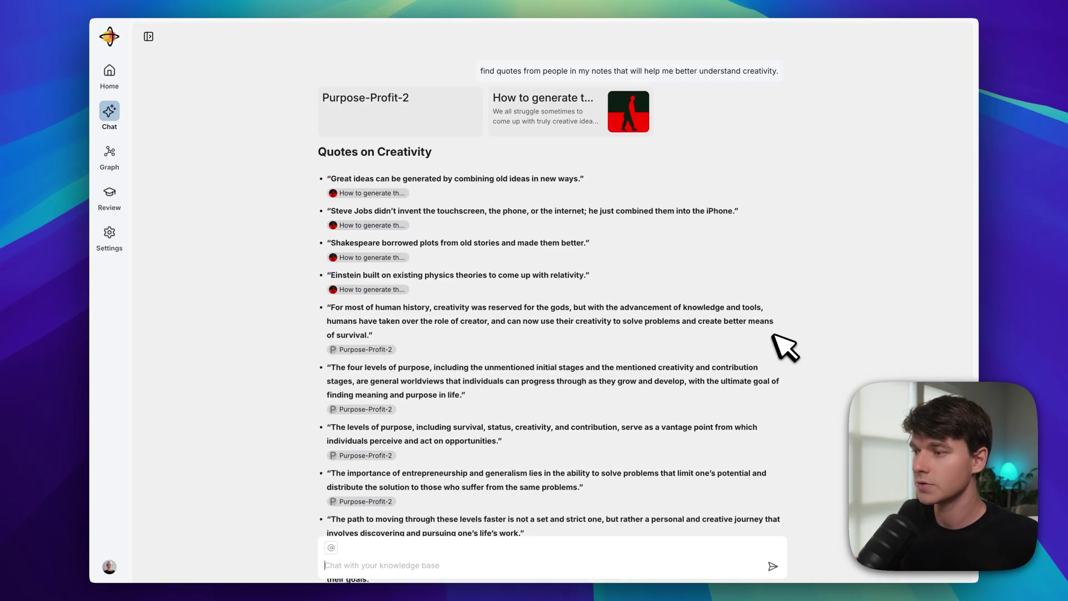
scroll(665, 417, "down", 3)
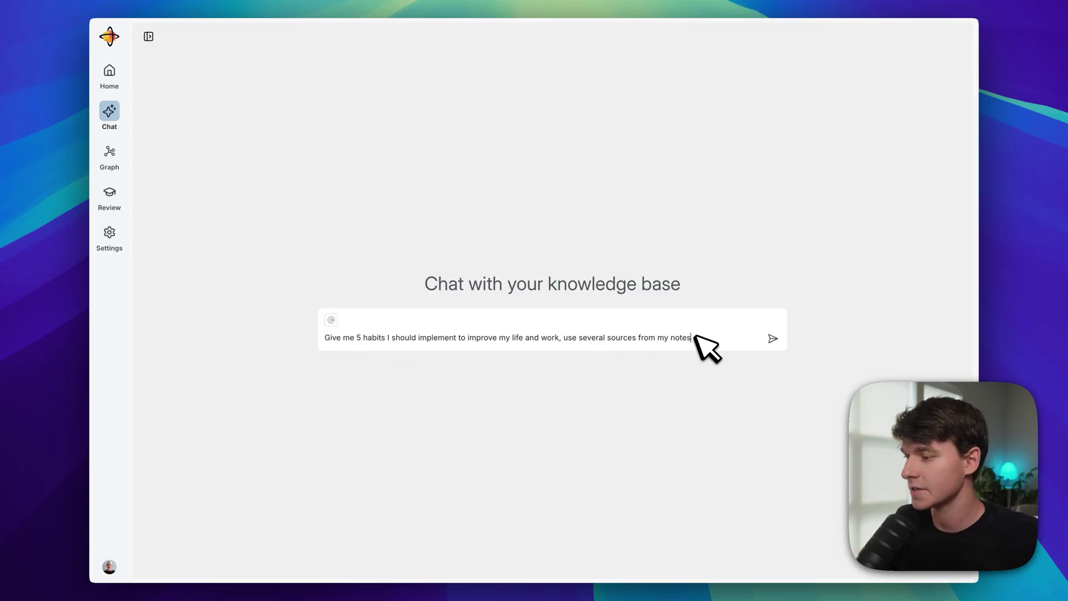
Send the five-habits question and select heading 3, 'Use Repetition to Build Skill Nuance'.
left_click(778, 334)
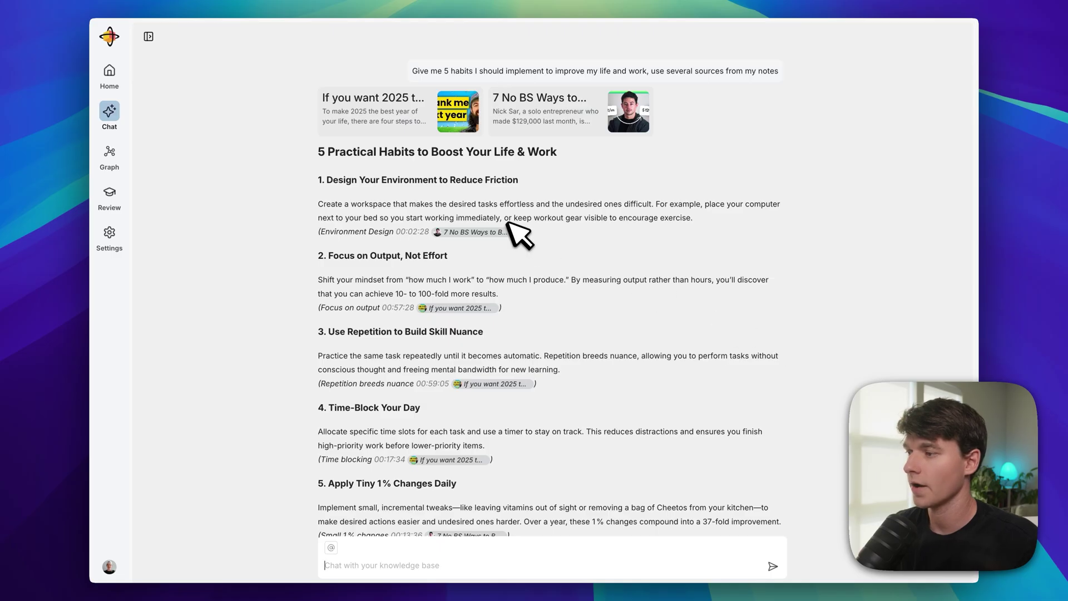
scroll(427, 215, "down", 1)
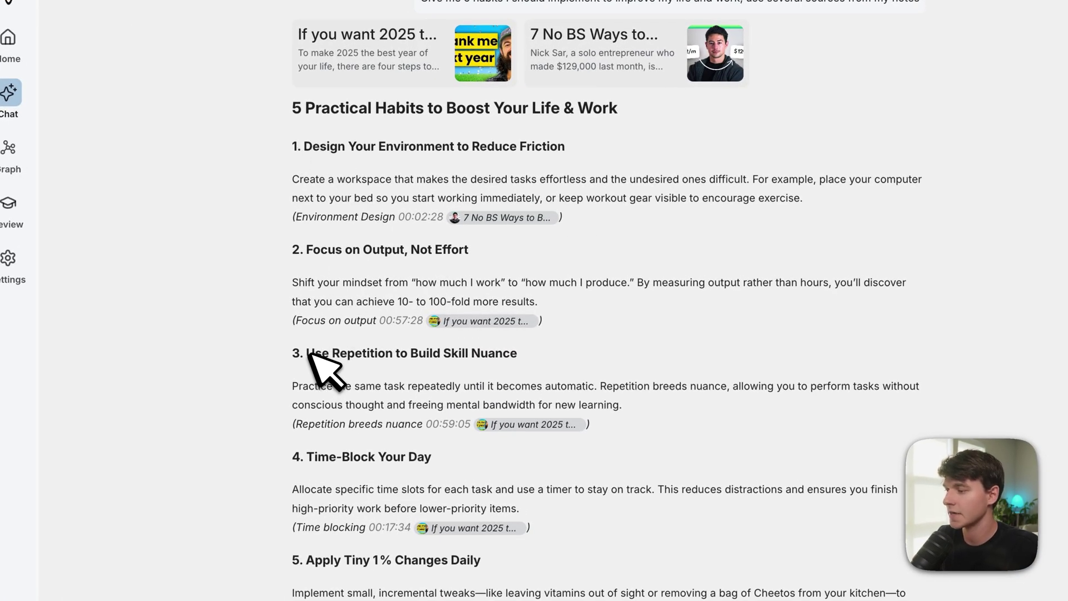
left_click_drag(307, 354, 506, 360)
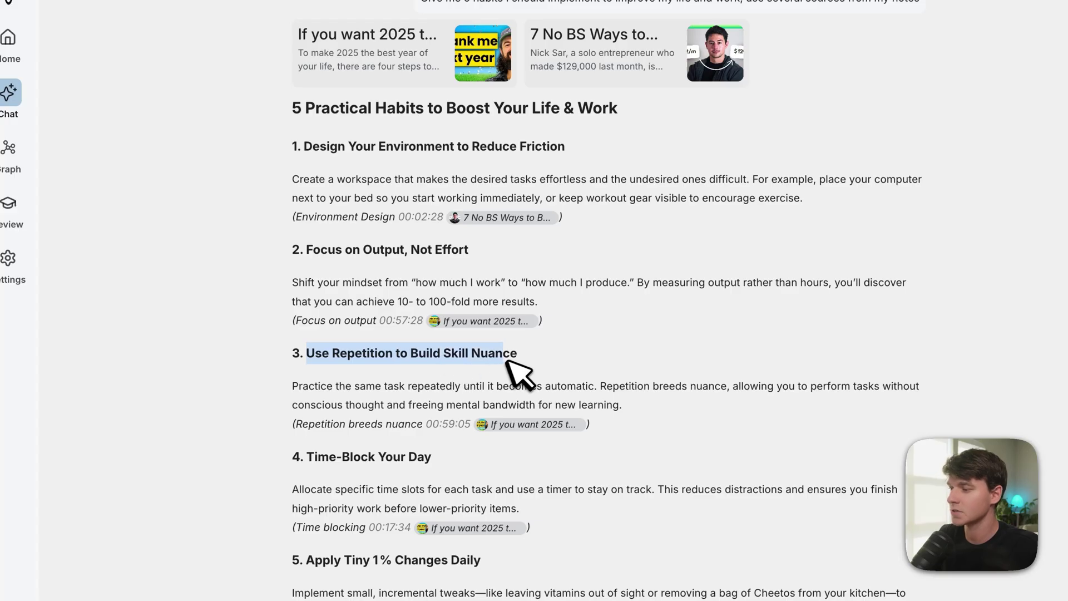
left_click_drag(306, 354, 489, 361)
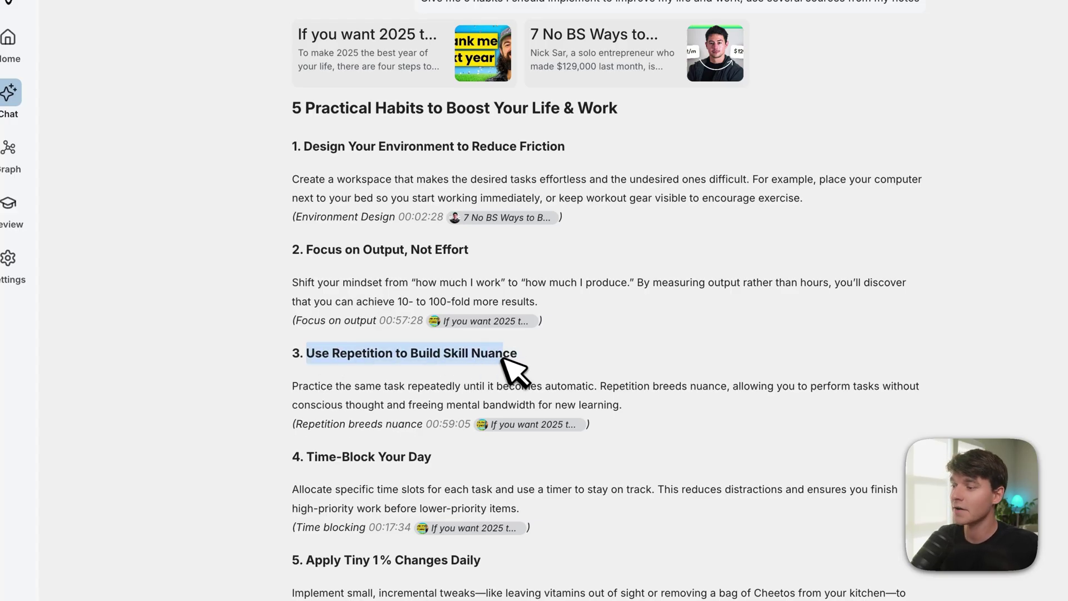
left_click_drag(526, 353, 309, 356)
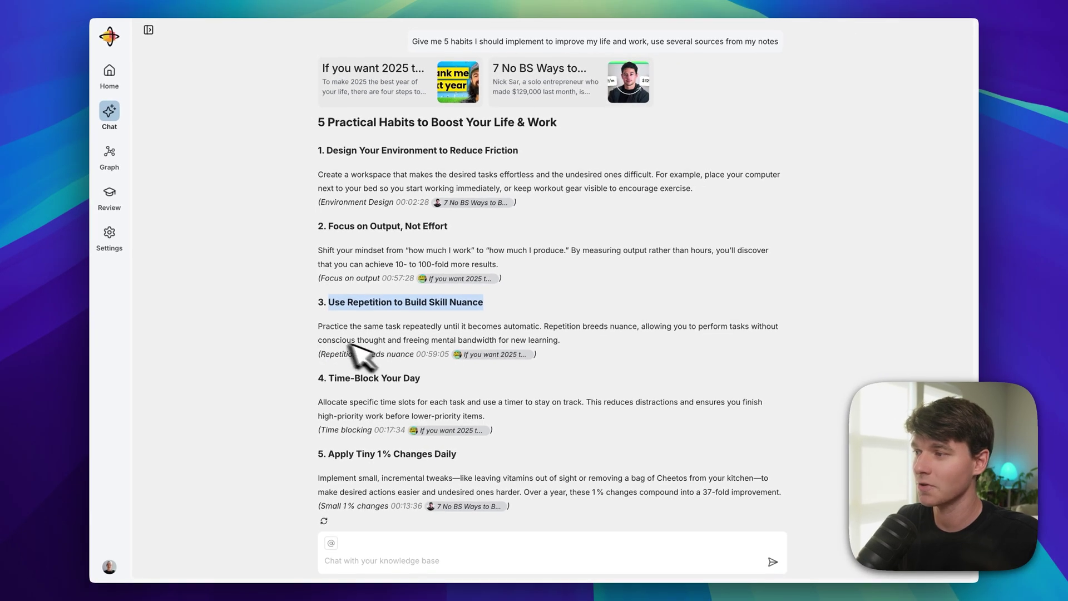
scroll(429, 336, "up", 1)
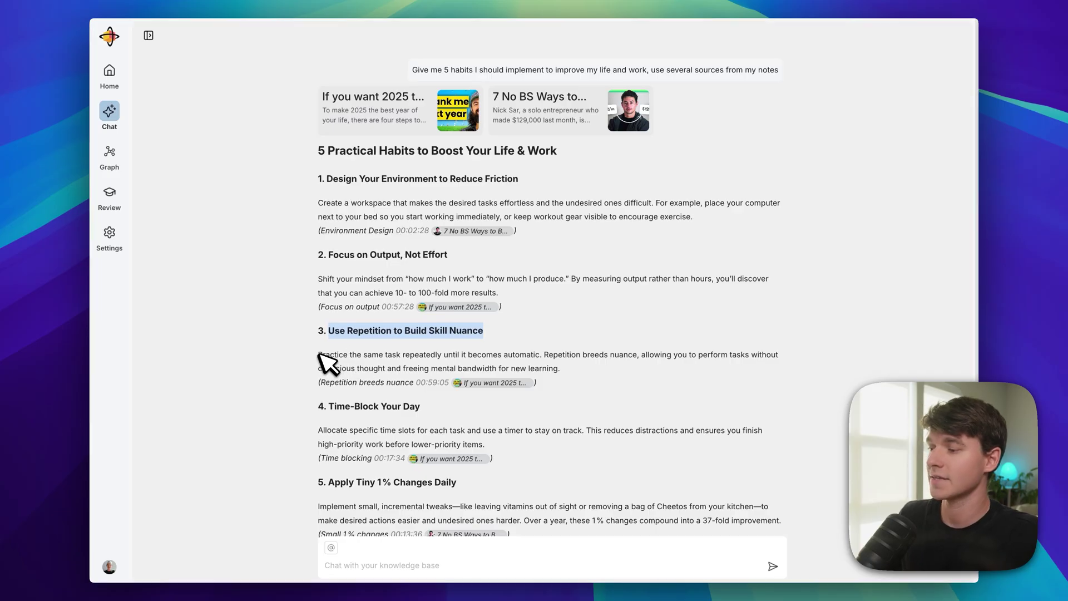
left_click_drag(331, 333, 281, 187)
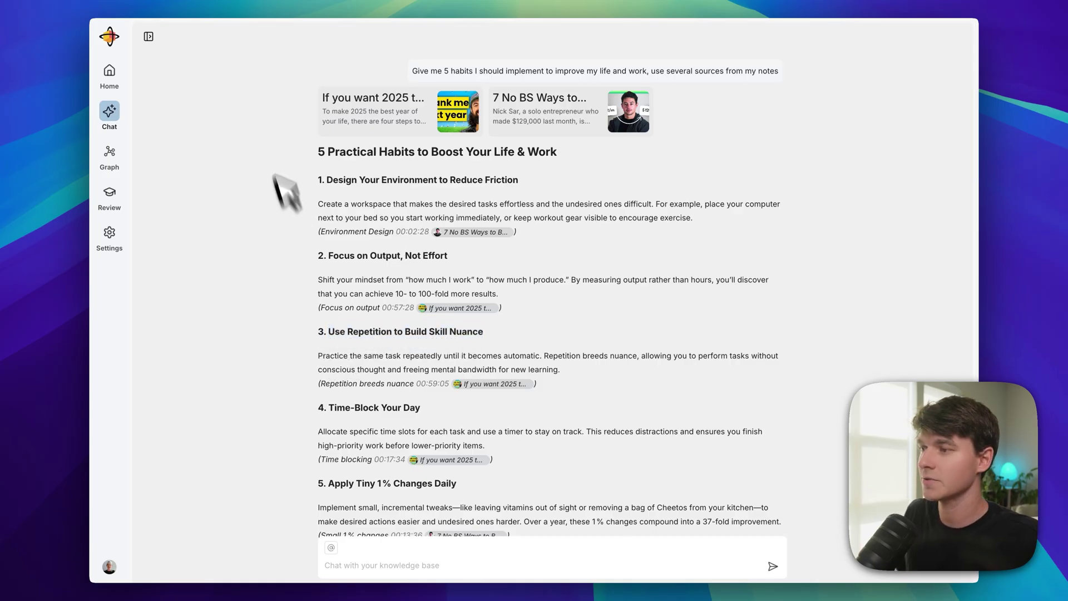